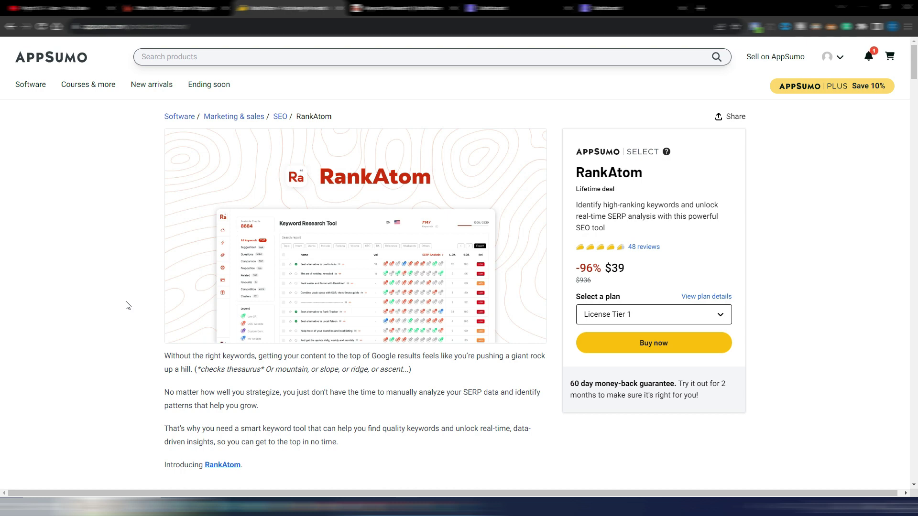
- Glance at the SEOWriting.AI homepage, then return to the AppSumo RankAtom deal page
click(455, 439)
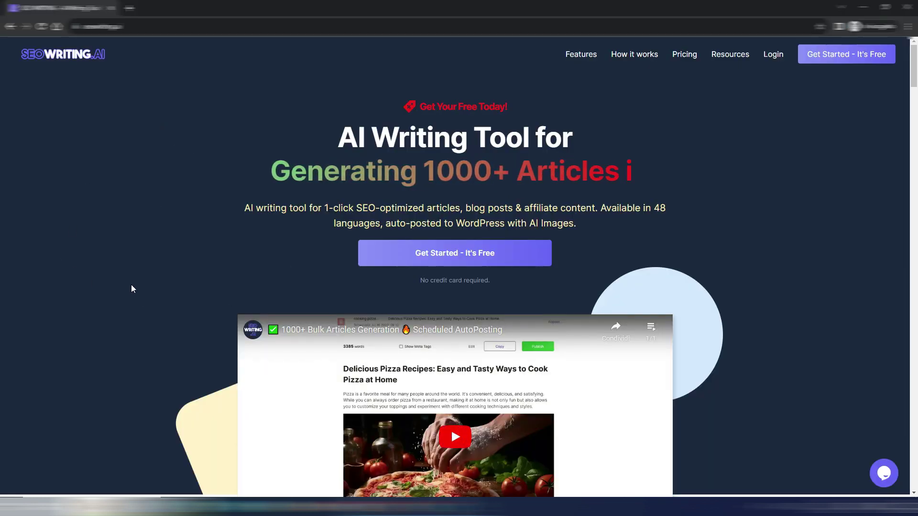
key(alt+Tab)
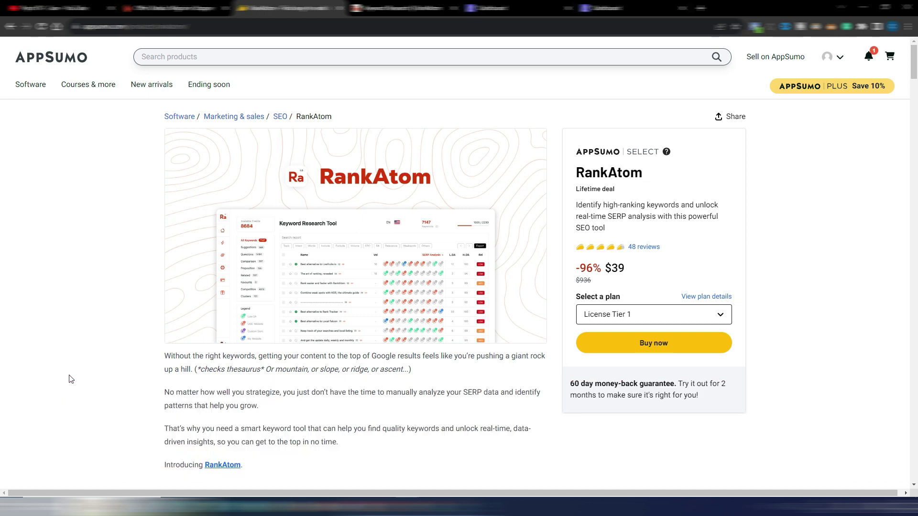
- Switch to RankAtom's Keyword Research page holding the 'migraine relief' seed keyword
key(ctrl+Tab)
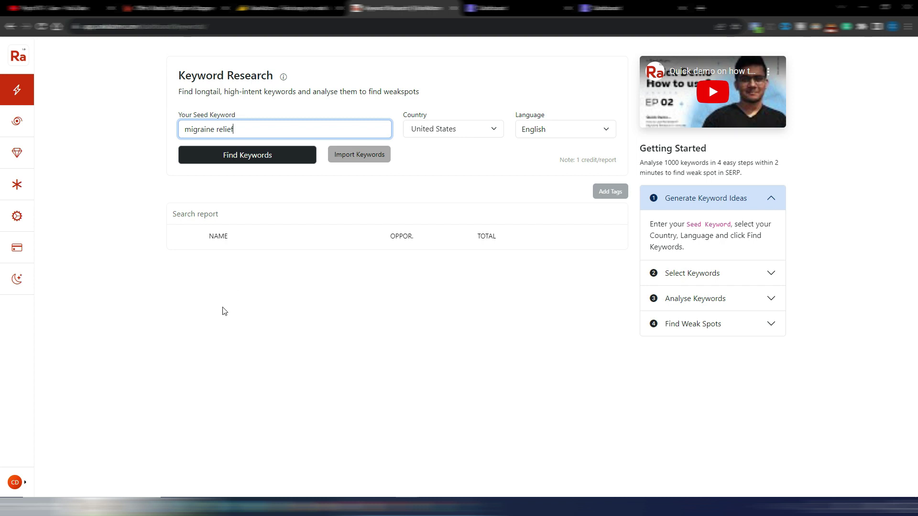
- Turn on the Keyword Golden Ratio option in RankAtom settings and save it
triple_click(259, 127)
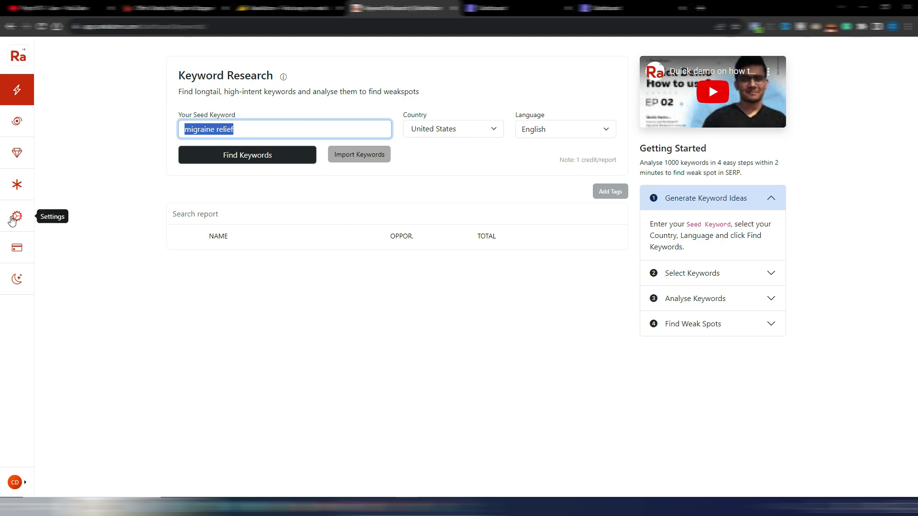
click(17, 217)
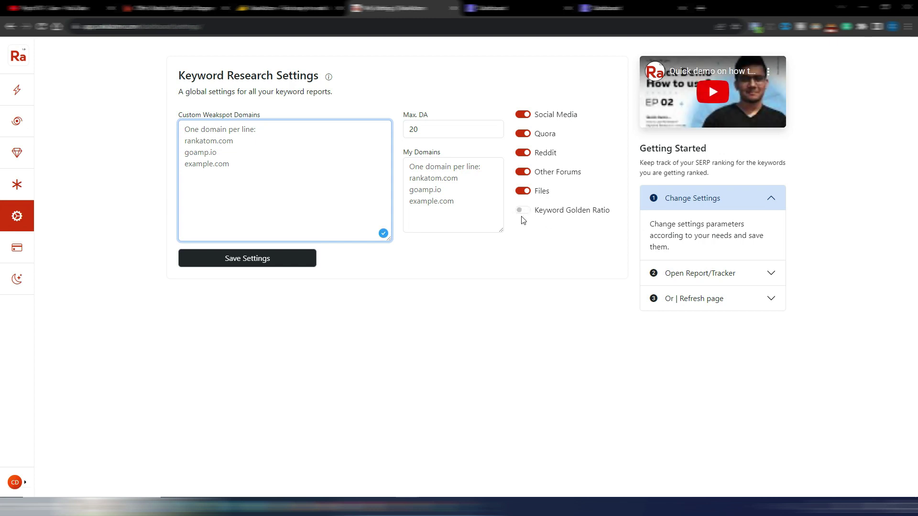
click(523, 211)
click(244, 259)
- Back on Keyword Research, enter 'migraine relief' as the seed keyword
click(17, 91)
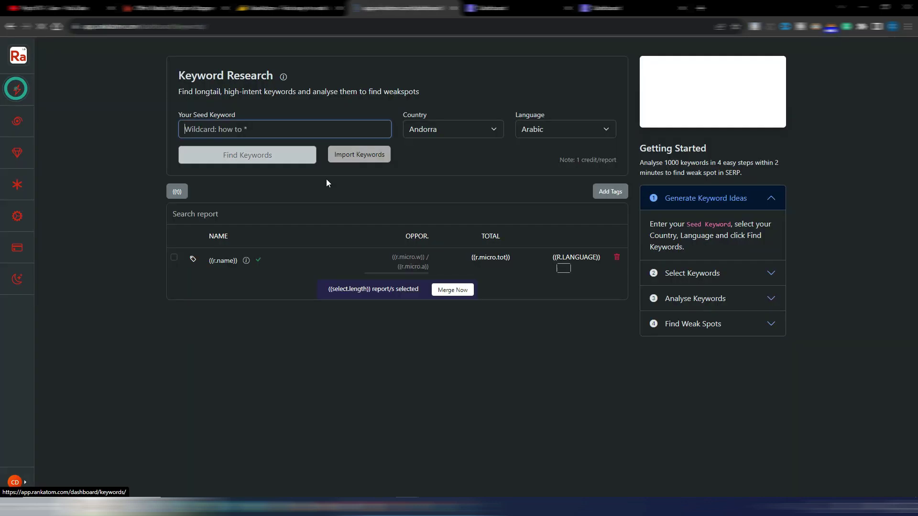
click(257, 127)
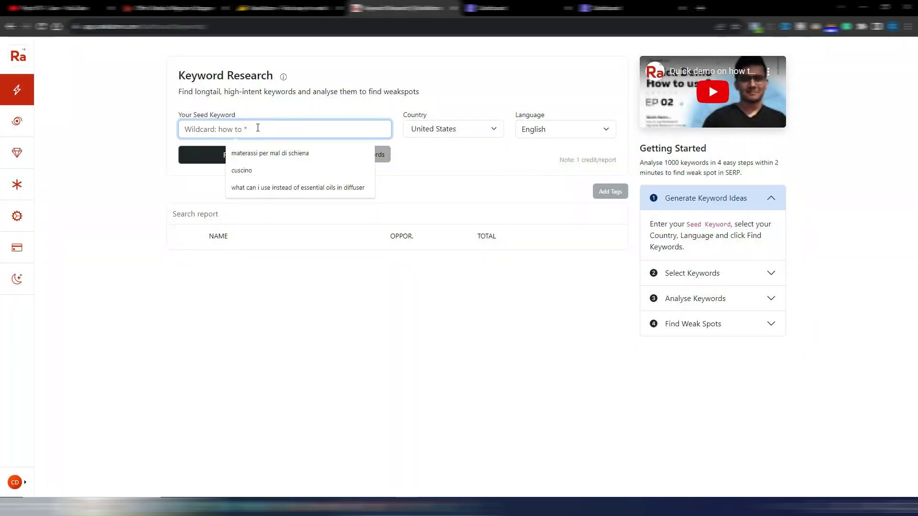
text(migraine relief)
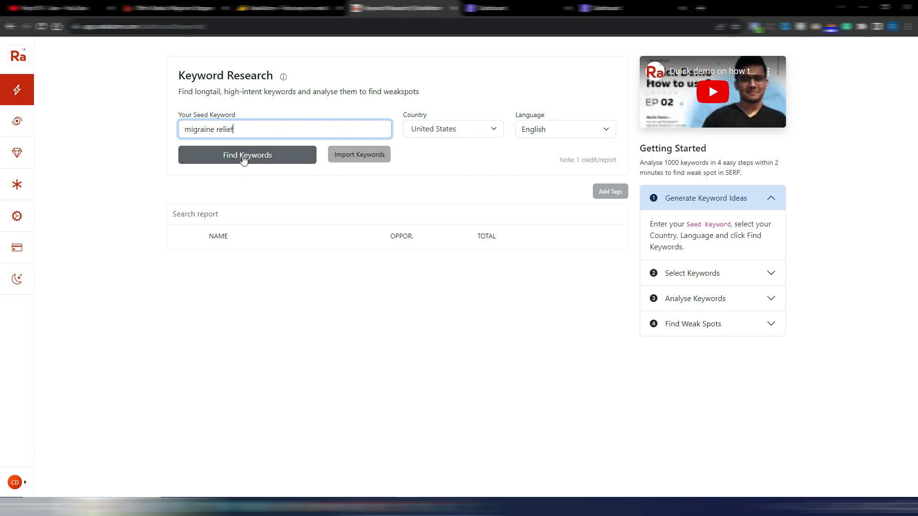
- Generate ideas for 'migraine relief' and open the resulting 1663-keyword report
click(243, 160)
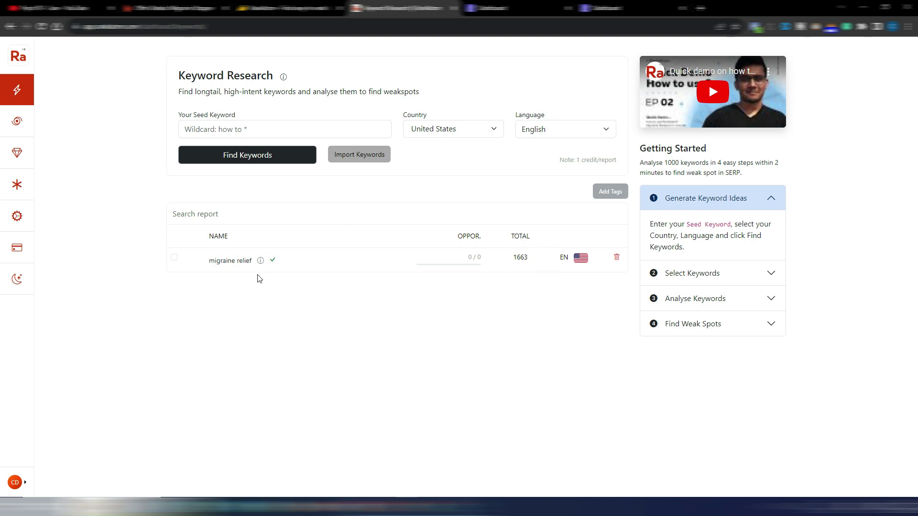
click(235, 261)
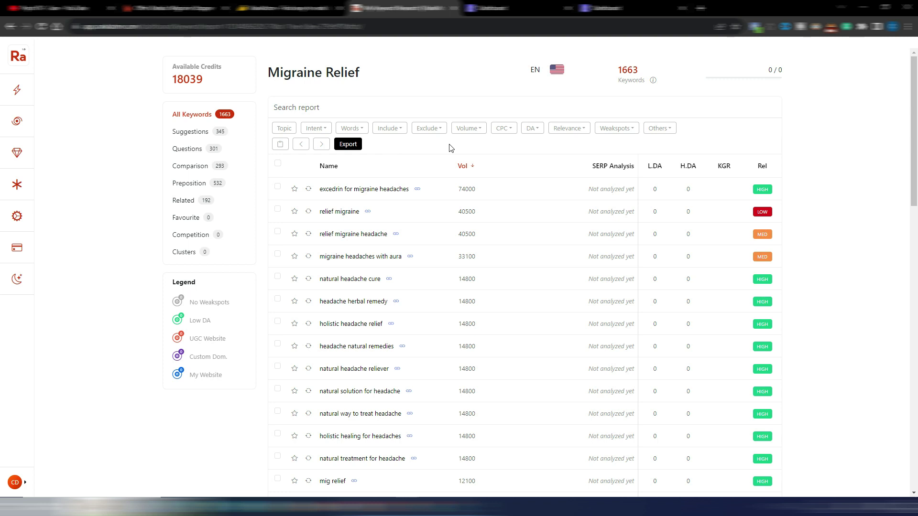
- Filter the report to Informational intent only, leaving 185 keywords
click(321, 128)
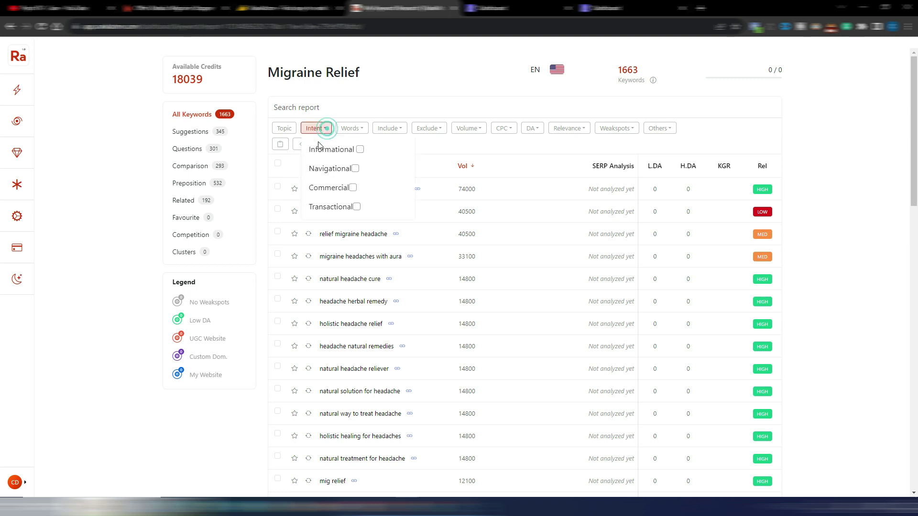
click(359, 150)
click(501, 146)
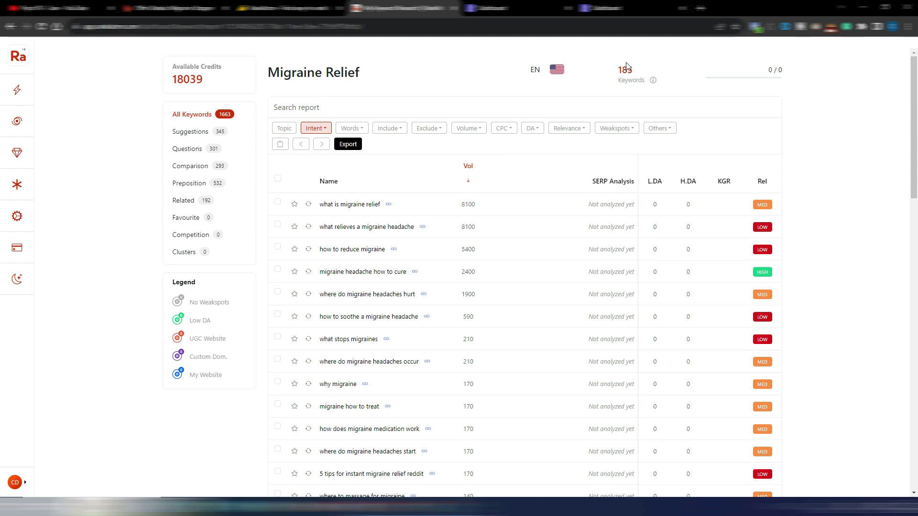
scroll(526, 334, down, 2)
scroll(534, 375, down, 3)
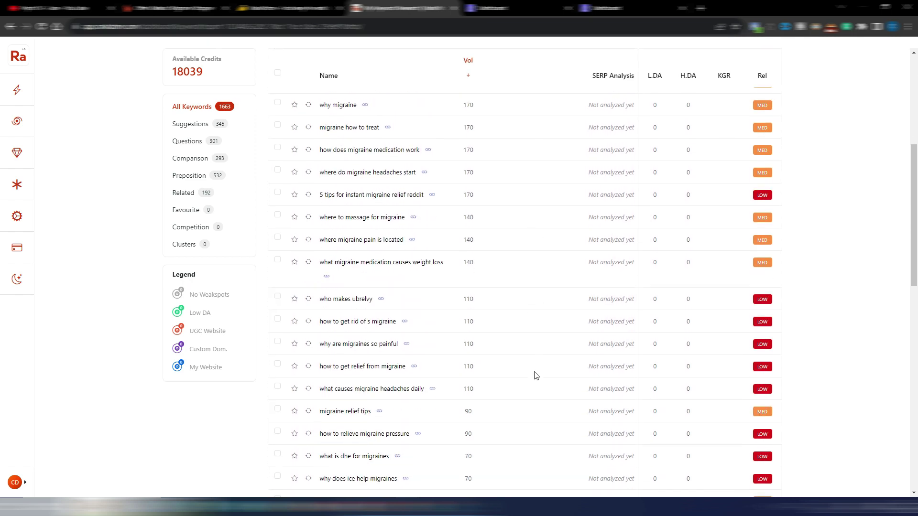
scroll(536, 369, down, 3)
scroll(536, 369, down, 4)
scroll(532, 368, up, 1)
scroll(531, 353, up, 11)
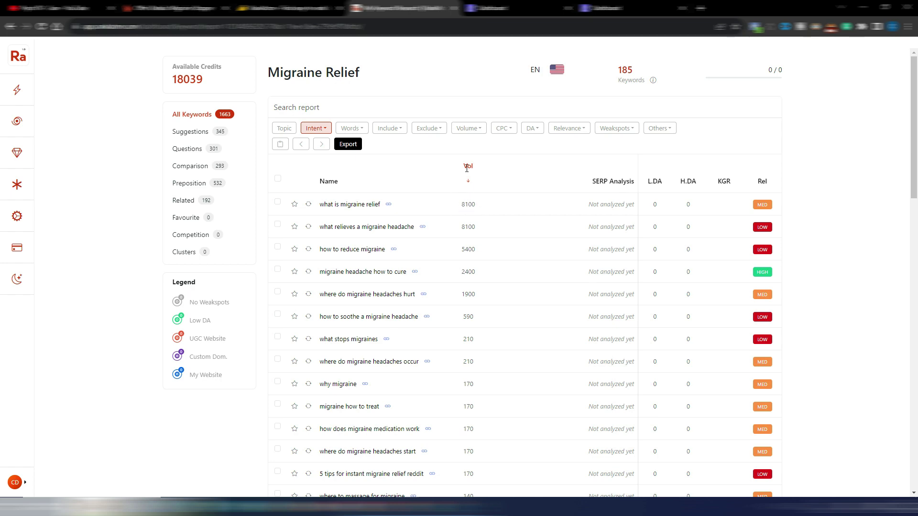
- Sort the 185 keywords by volume, lowest first
click(468, 183)
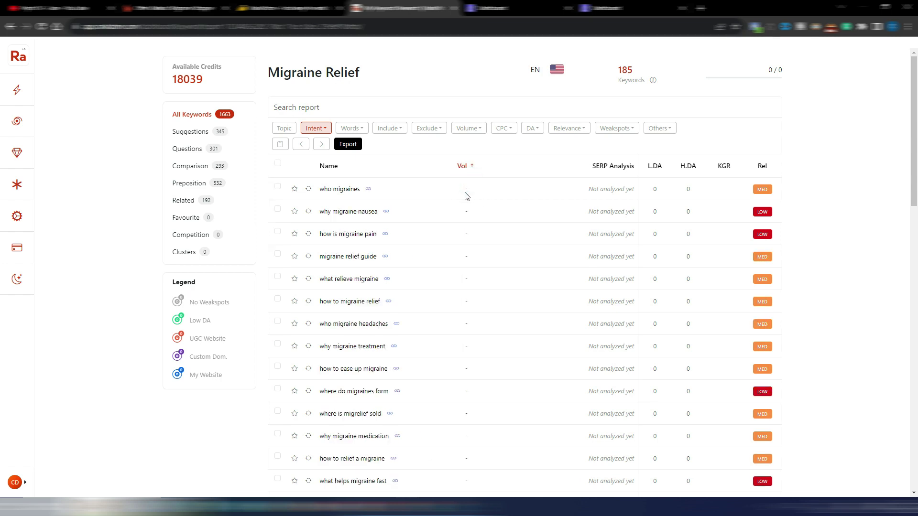
scroll(483, 308, down, 2)
scroll(495, 360, up, 2)
- Set minimum volume to 10 (116 keywords left) and sort by volume, highest first
click(468, 128)
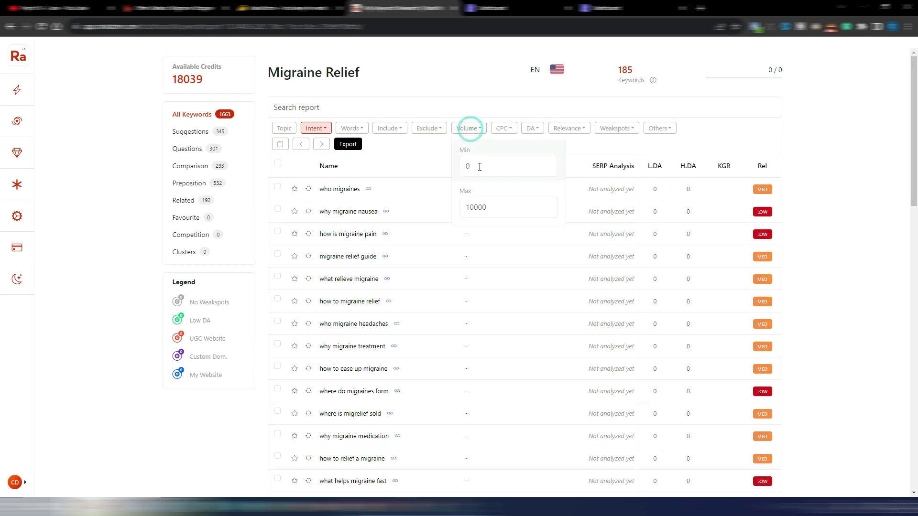
click(479, 165)
click(476, 128)
click(477, 166)
text(1)
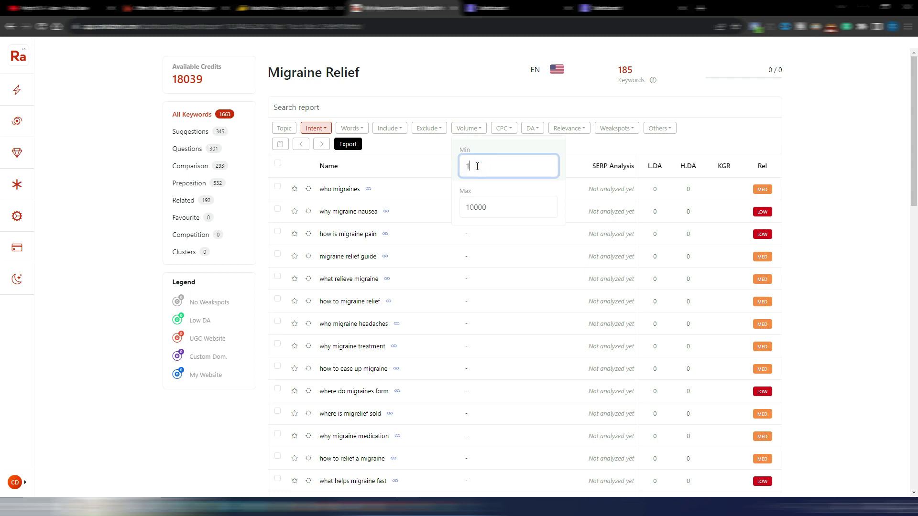
text(0)
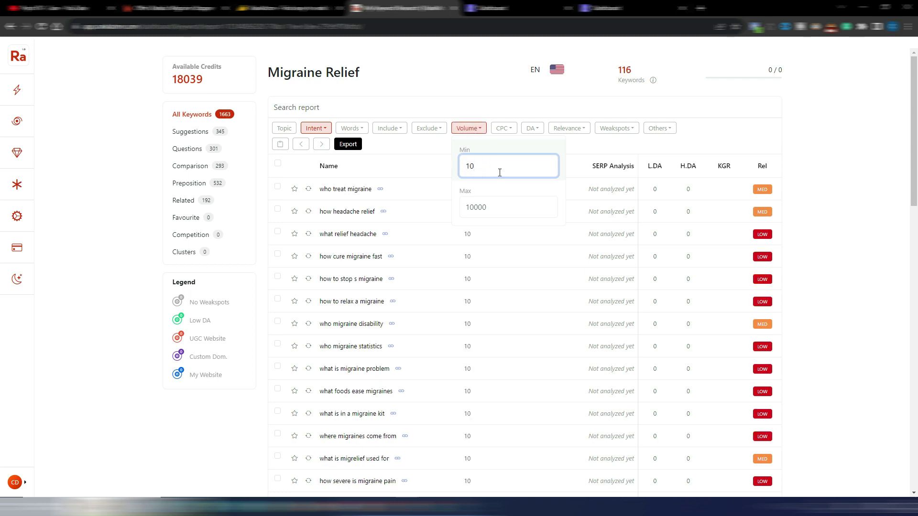
key(Return)
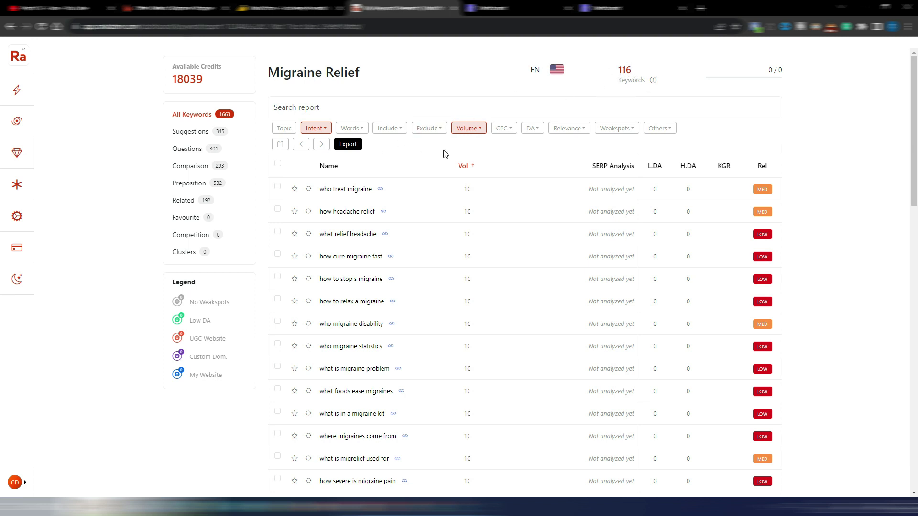
click(466, 167)
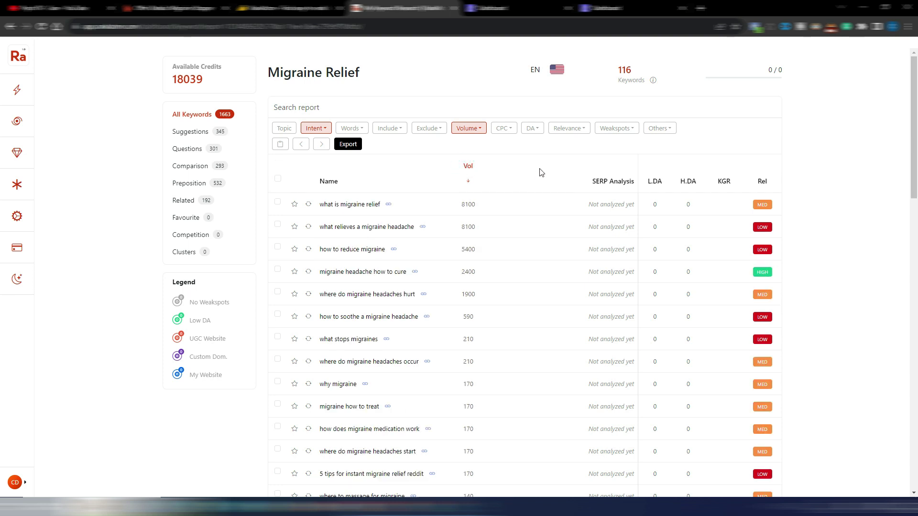
- Select all 116 keywords and run SERP analysis on them for 232 credits
click(278, 178)
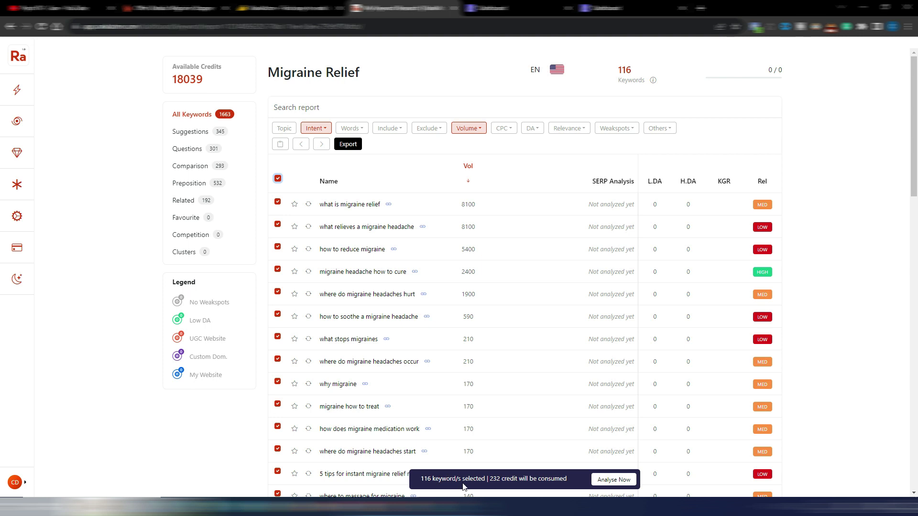
click(615, 481)
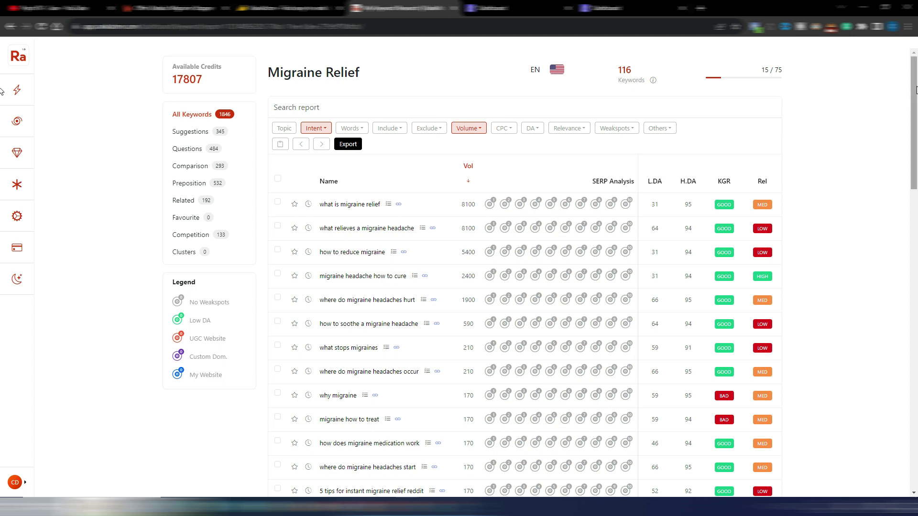
- Sort the migraine keywords by their SERP Analysis results column
scroll(903, 124, down, 2)
scroll(902, 158, down, 4)
scroll(901, 192, down, 2)
scroll(901, 200, down, 4)
scroll(902, 143, up, 7)
scroll(903, 96, up, 3)
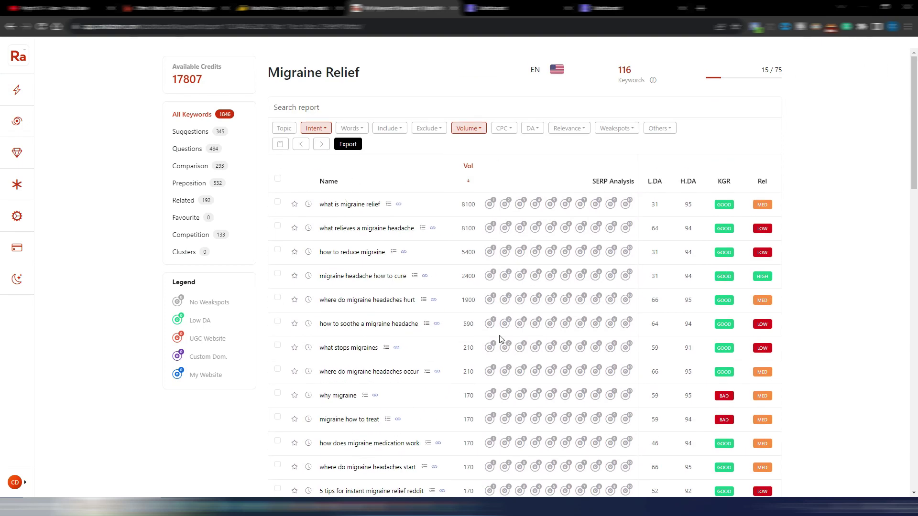
click(603, 180)
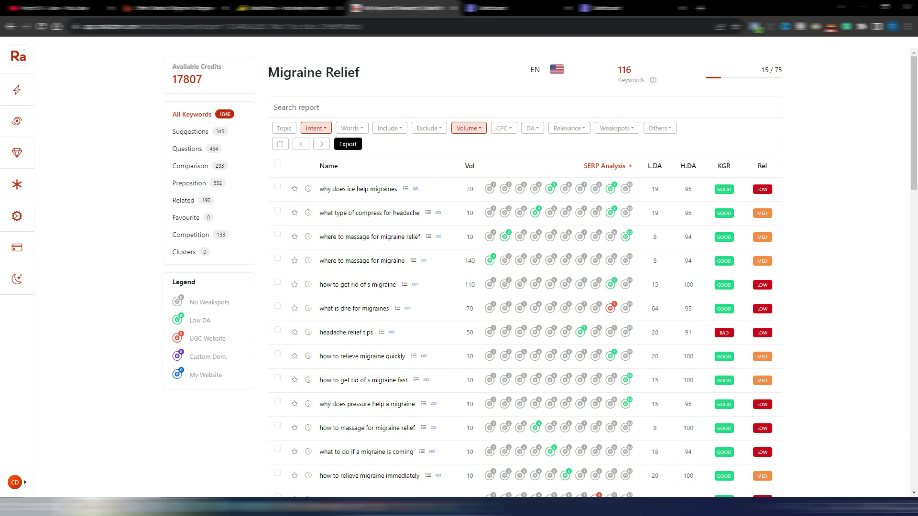
drag(269, 72, 361, 71)
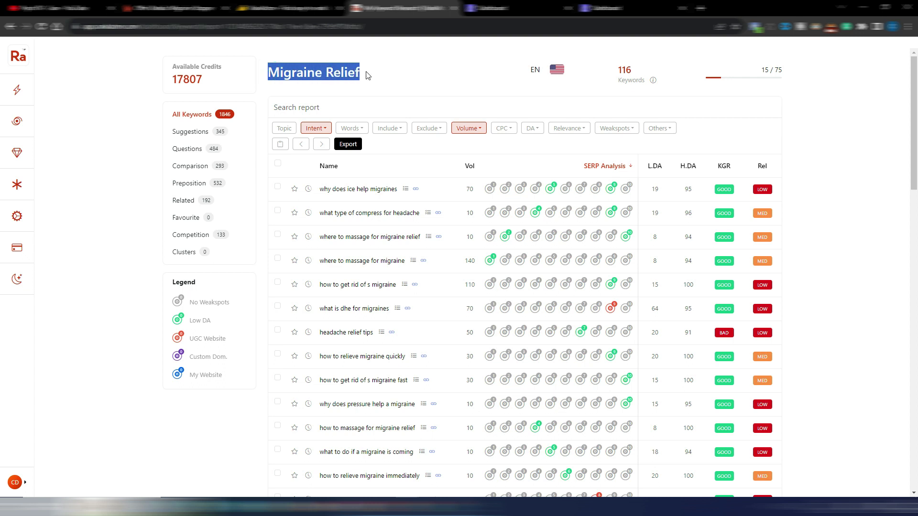
click(548, 154)
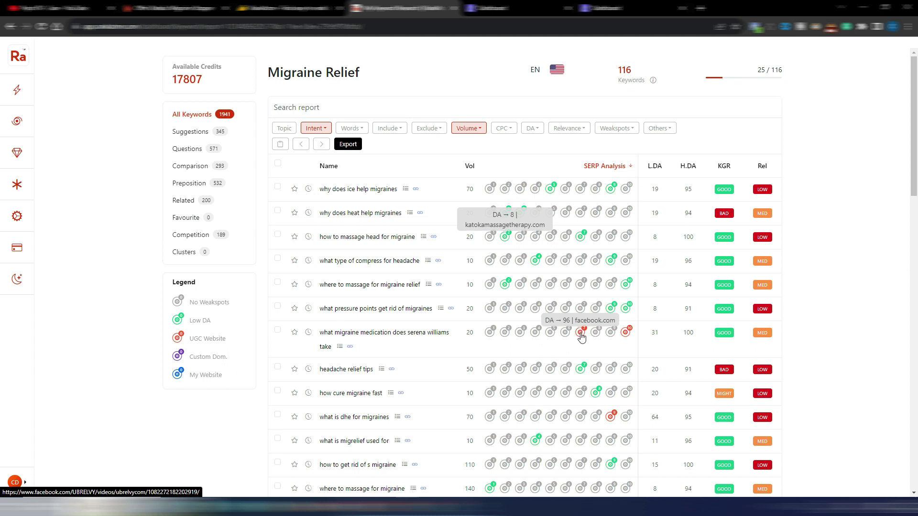
mouse_move(625, 332)
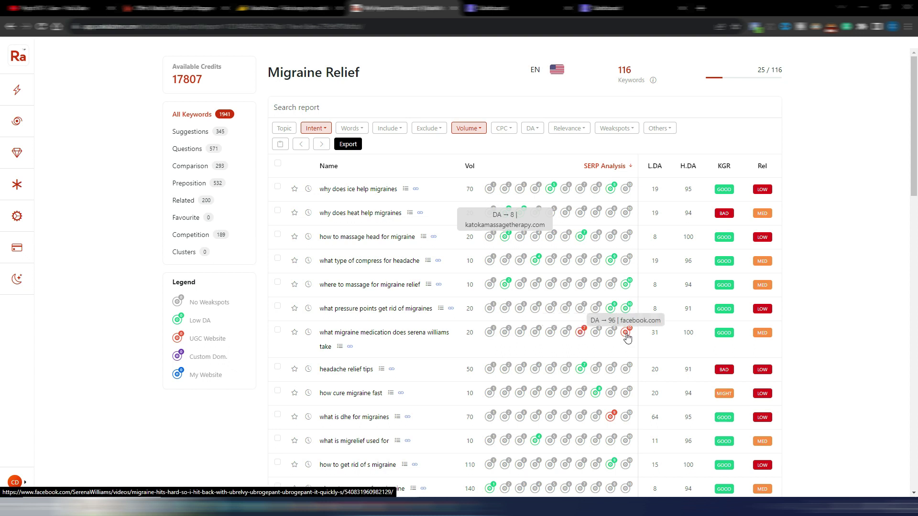
- Scroll through the four remaining weak-spot keywords, such as 'where to massage for migraine'
scroll(823, 285, down, 4)
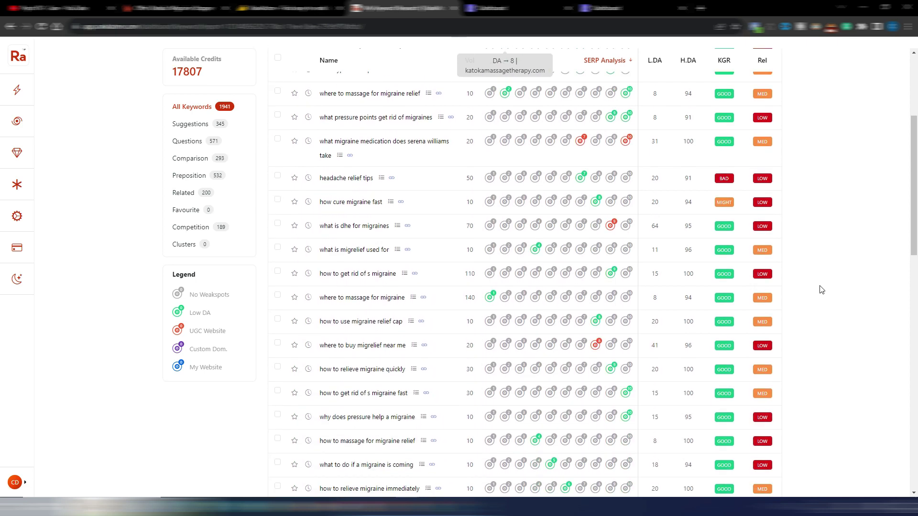
scroll(821, 289, down, 2)
scroll(820, 289, down, 1)
scroll(821, 289, down, 1)
scroll(821, 290, down, 2)
scroll(820, 289, up, 2)
scroll(821, 290, up, 3)
scroll(820, 289, up, 3)
scroll(821, 289, up, 2)
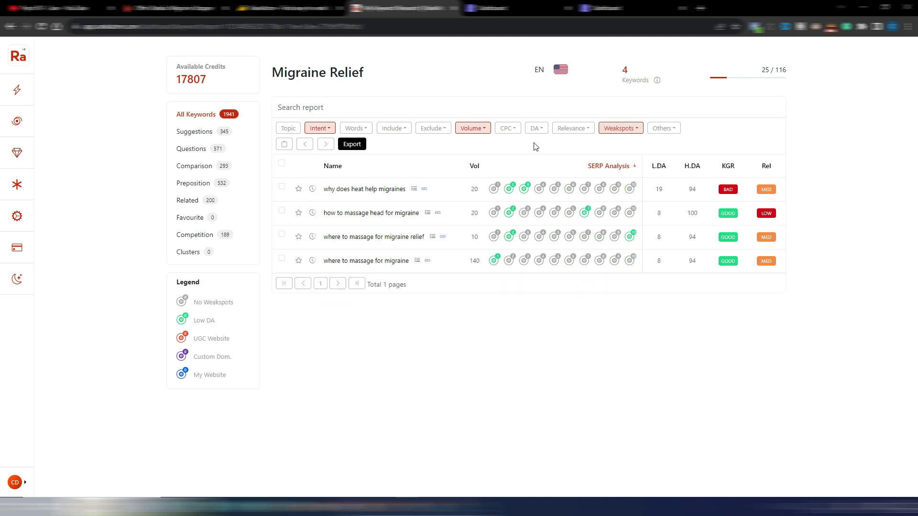
- Copy the keyword 'how to massage head for migraine' from the report
click(632, 130)
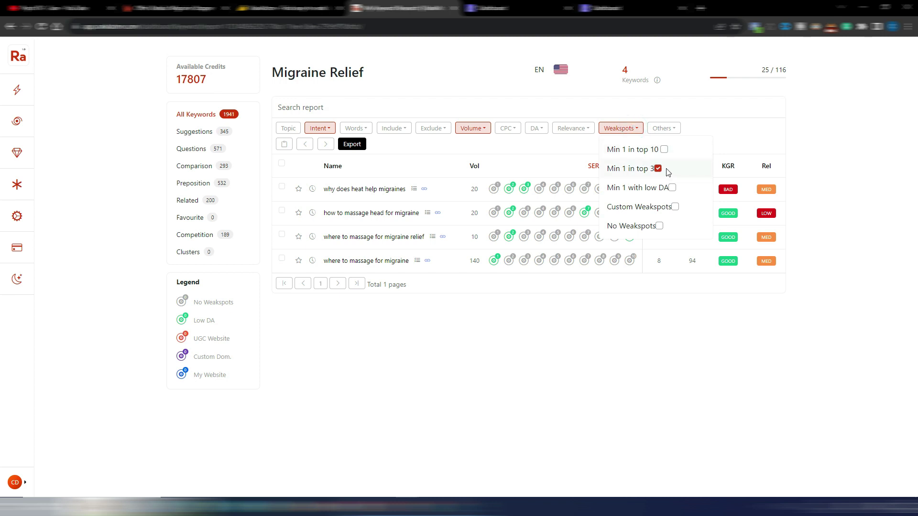
click(574, 148)
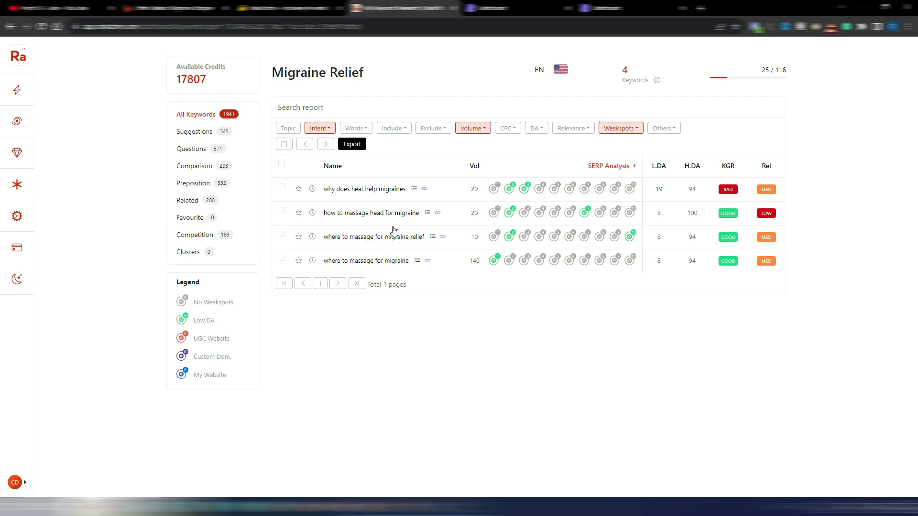
drag(324, 213, 419, 214)
right_click(419, 218)
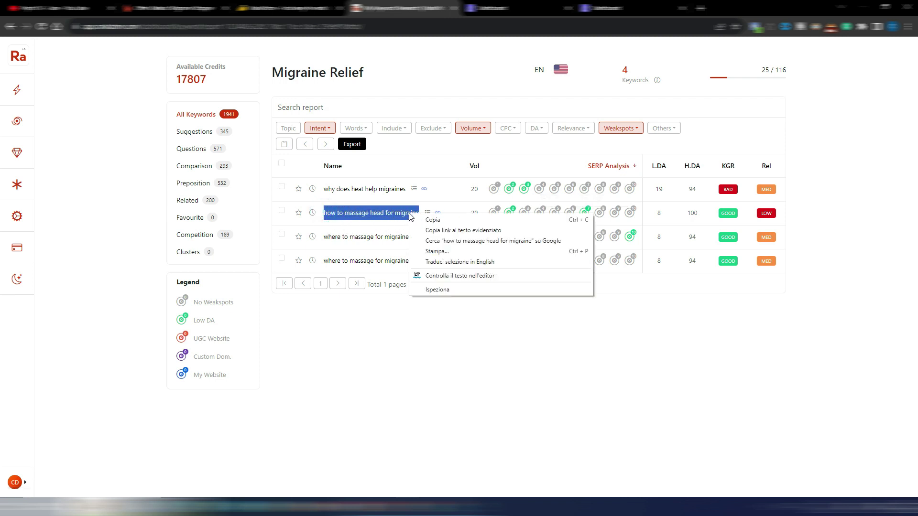
click(430, 221)
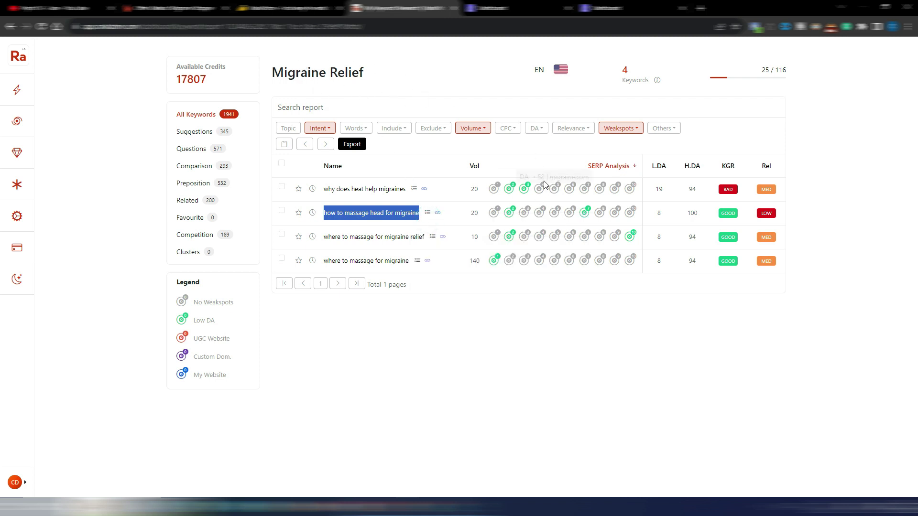
- Remove the 'Min 1 in top 3' weak-spot filter to restore all 116 keywords, then go to SEOWriting.AI
click(623, 129)
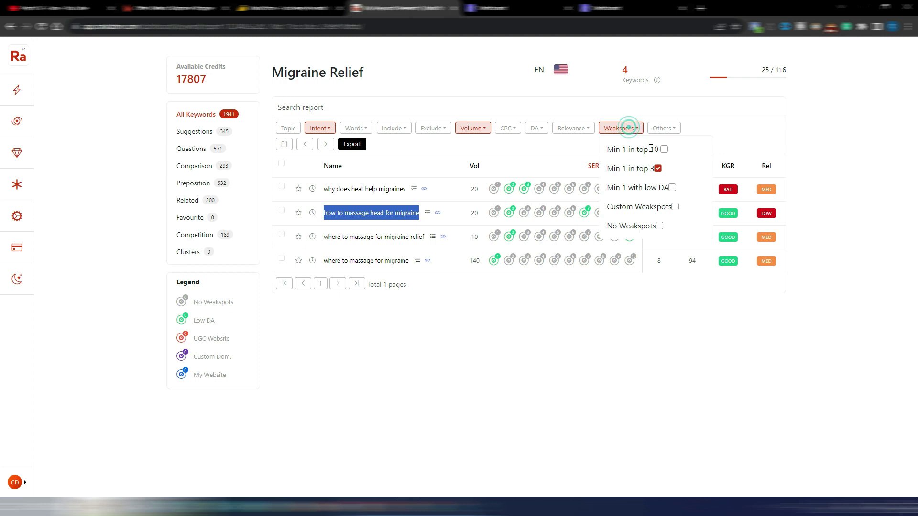
click(658, 169)
click(557, 143)
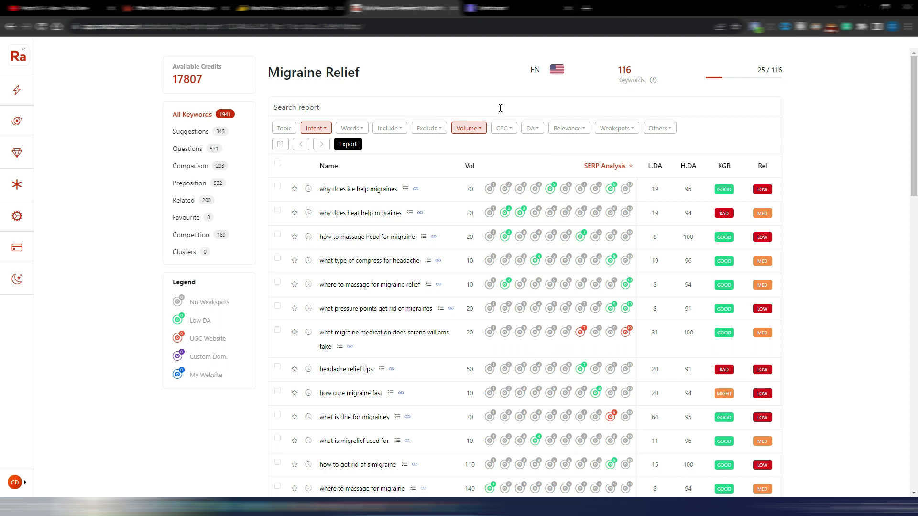
click(488, 8)
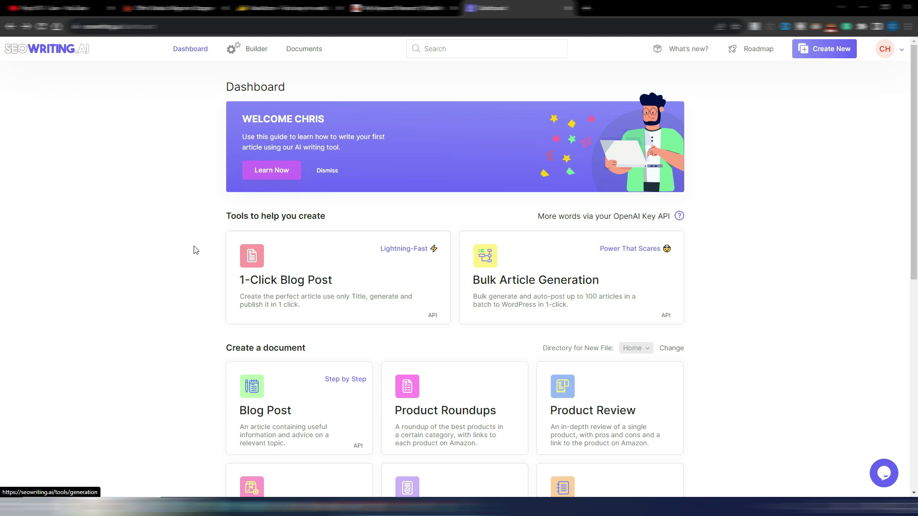
- In a new 1-Click Blog Post, enter 'how to massage head for migraine' as keyword and 'How to massage head for migraine' as title
click(336, 281)
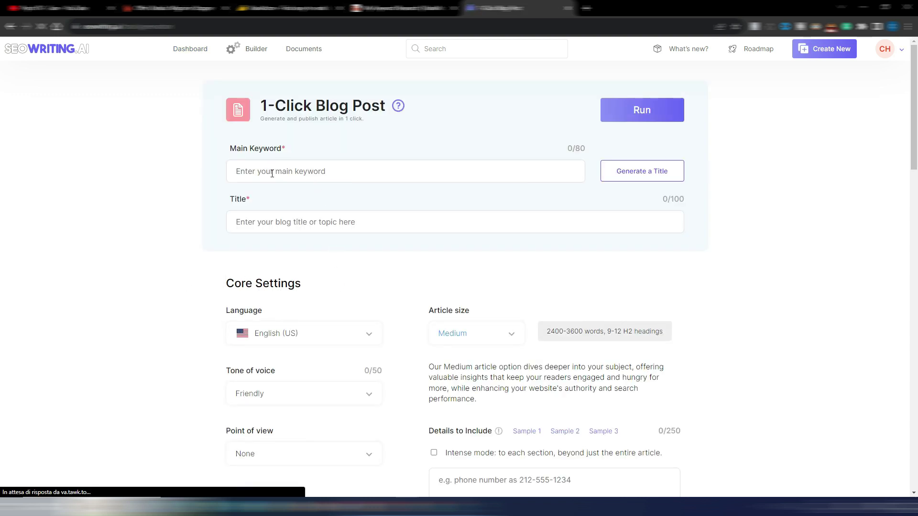
click(271, 173)
text(how to massage head for migraine)
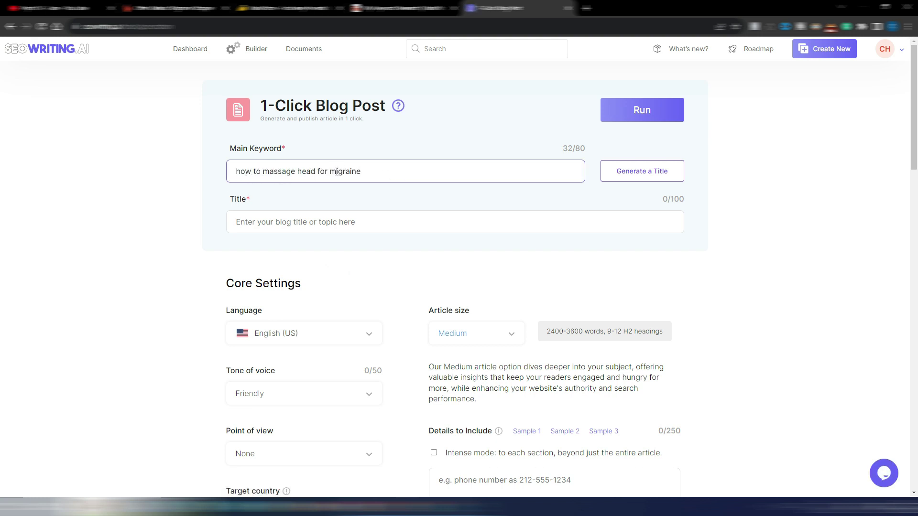
click(266, 221)
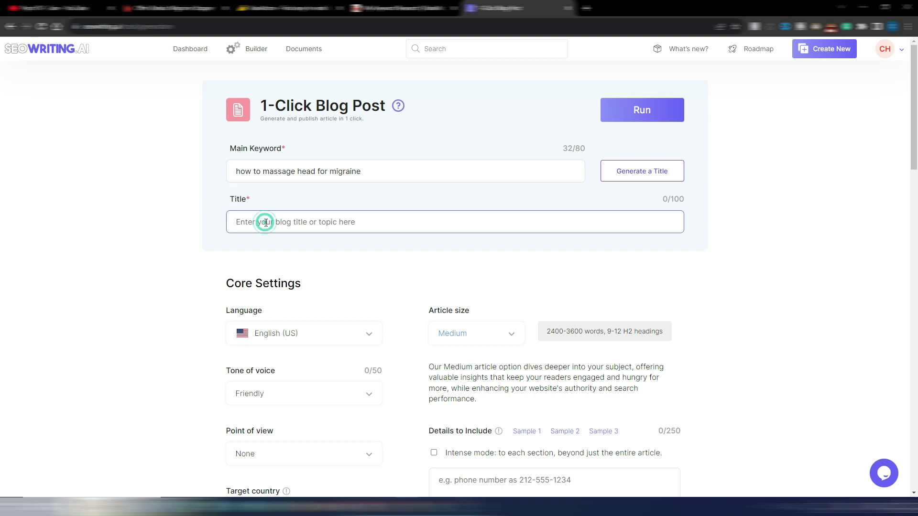
text(how to massage head for migraine)
drag(241, 222, 233, 221)
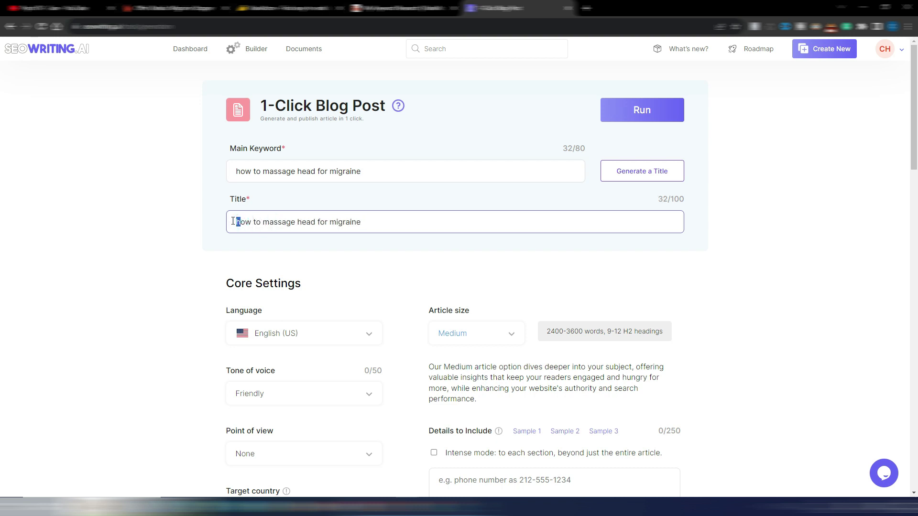
text(H)
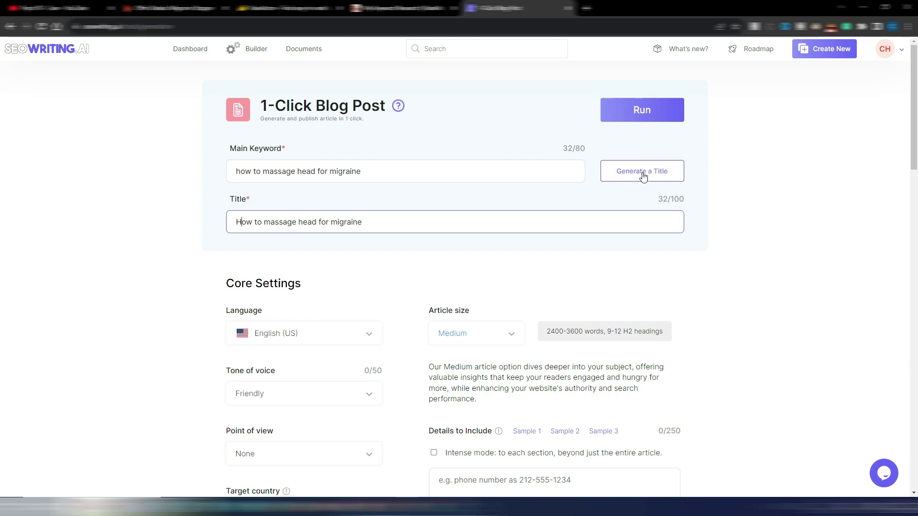
- After glancing at the keyword report, set the tone of voice to Informational
click(402, 8)
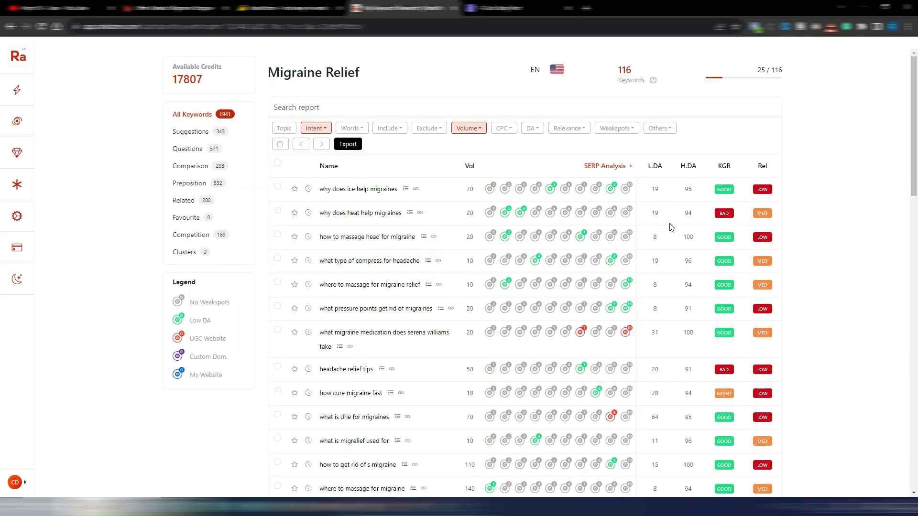
click(499, 8)
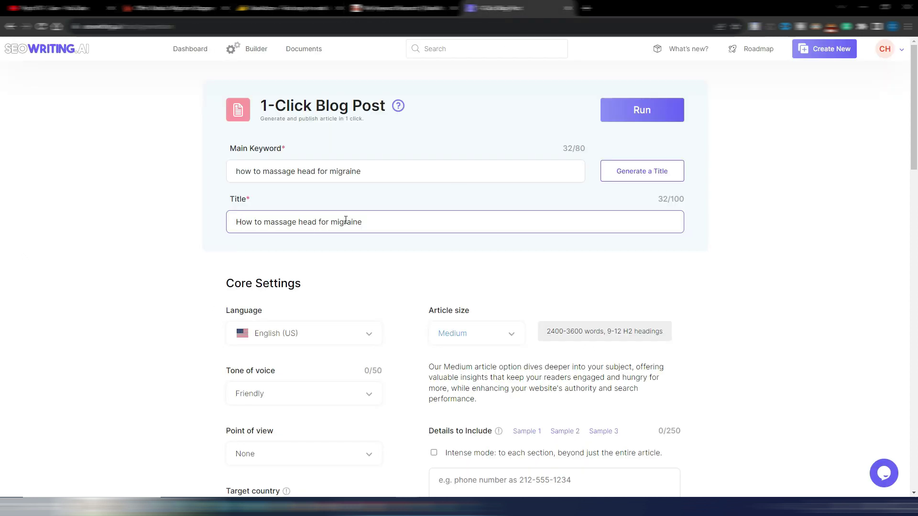
drag(366, 221, 225, 226)
click(427, 289)
scroll(396, 261, down, 3)
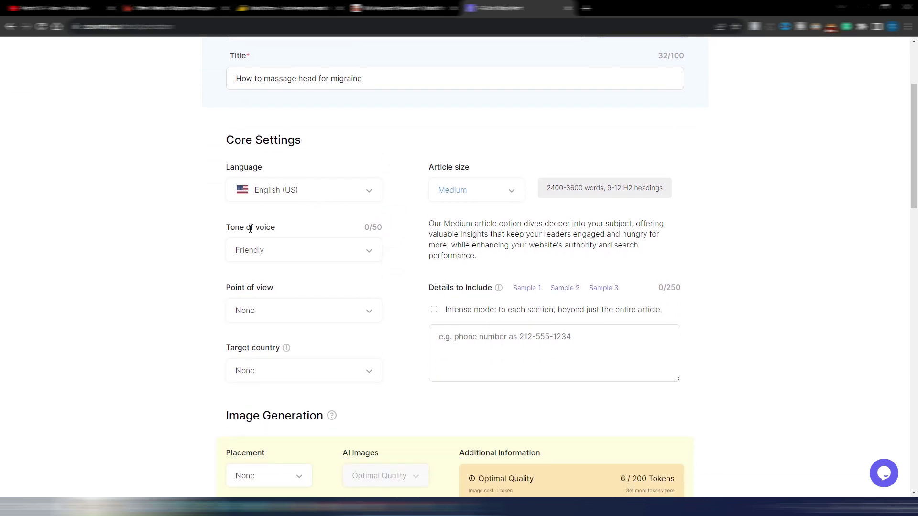
click(311, 253)
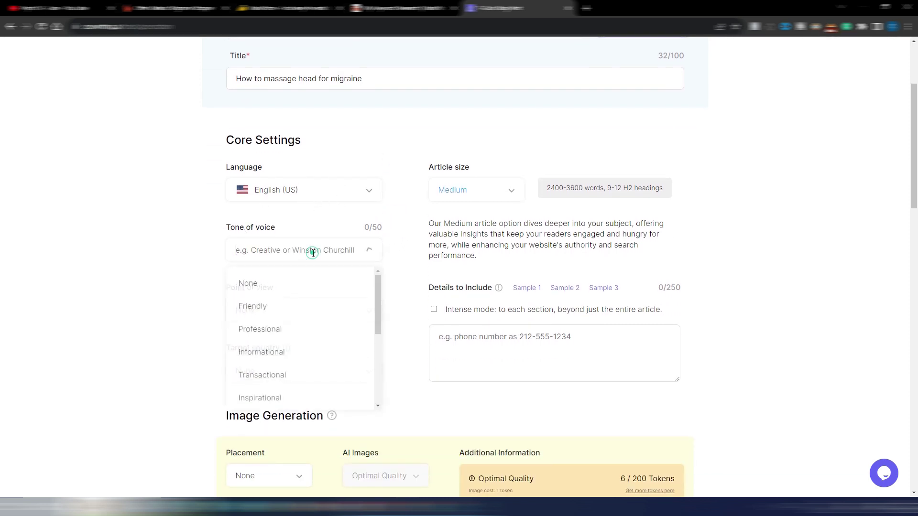
click(275, 329)
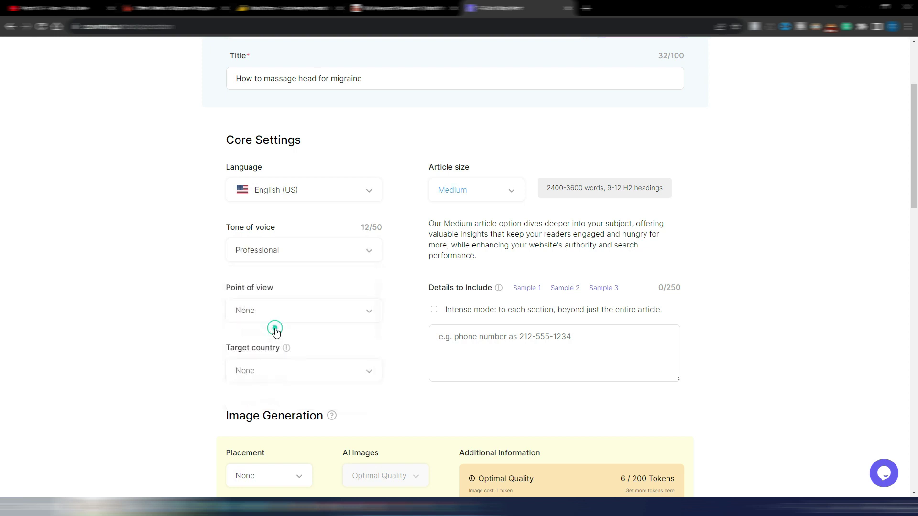
click(291, 250)
click(274, 351)
- Set point of view to first person singular, target country to United States, and article size to Small
click(290, 315)
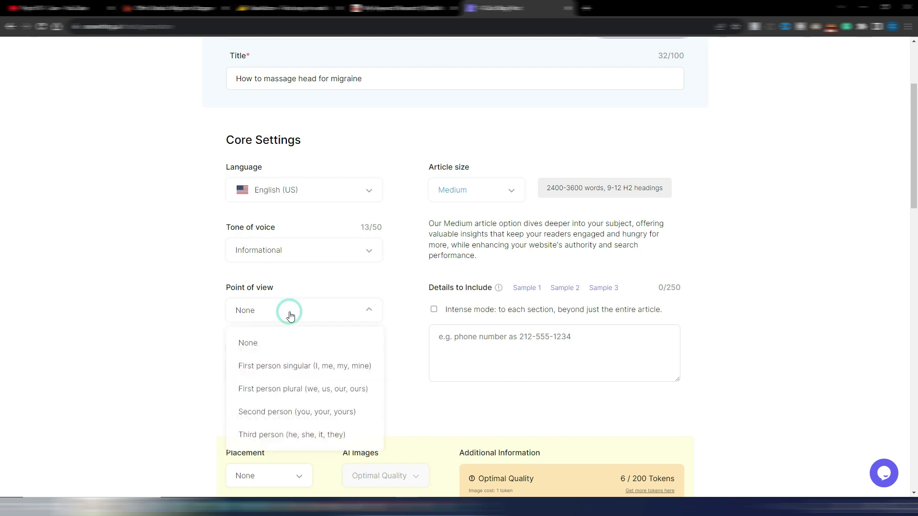
click(335, 368)
click(276, 368)
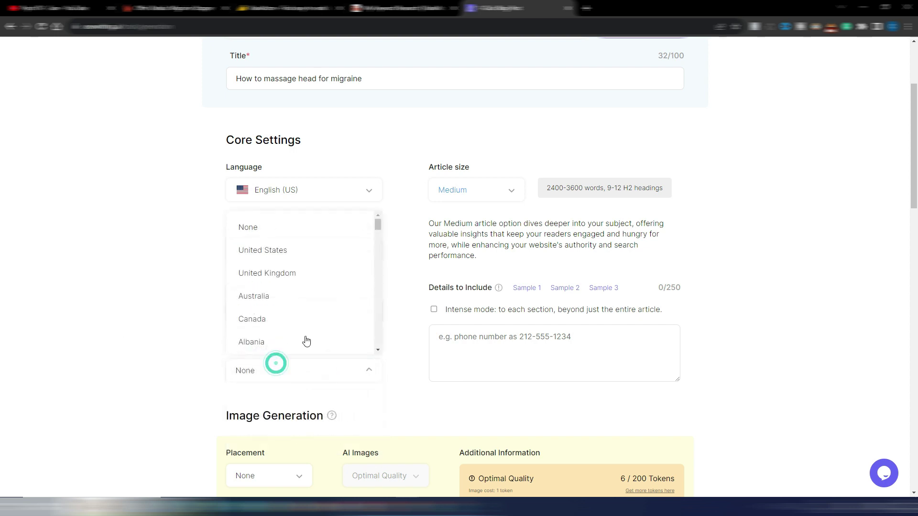
click(301, 253)
click(159, 271)
click(510, 193)
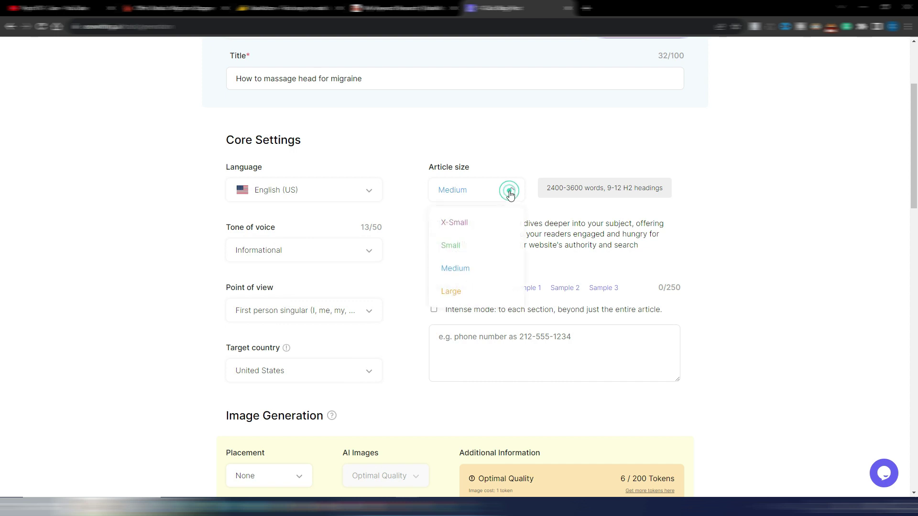
click(463, 247)
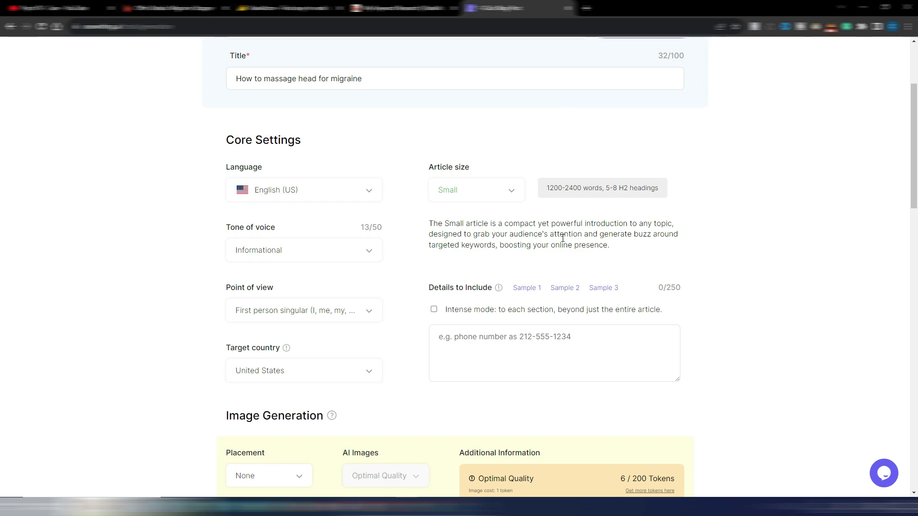
key(ctrl+shift+Tab)
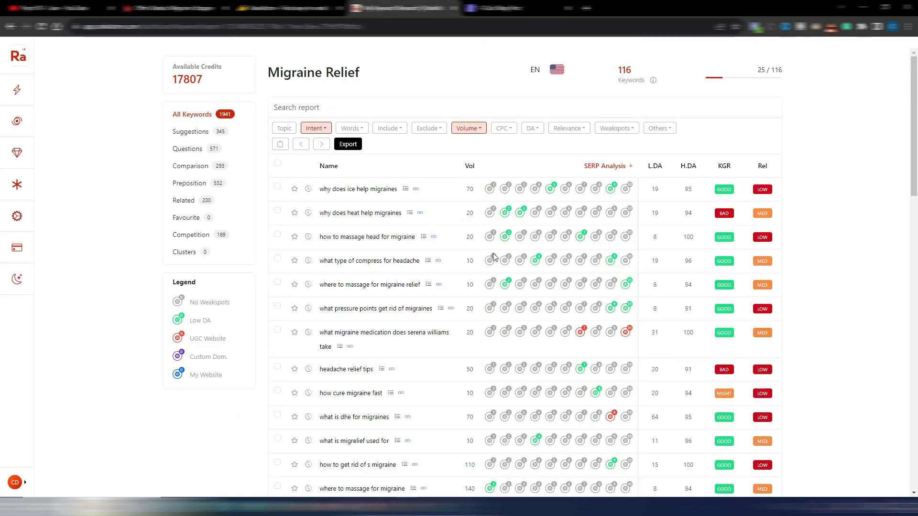
key(ctrl+Tab)
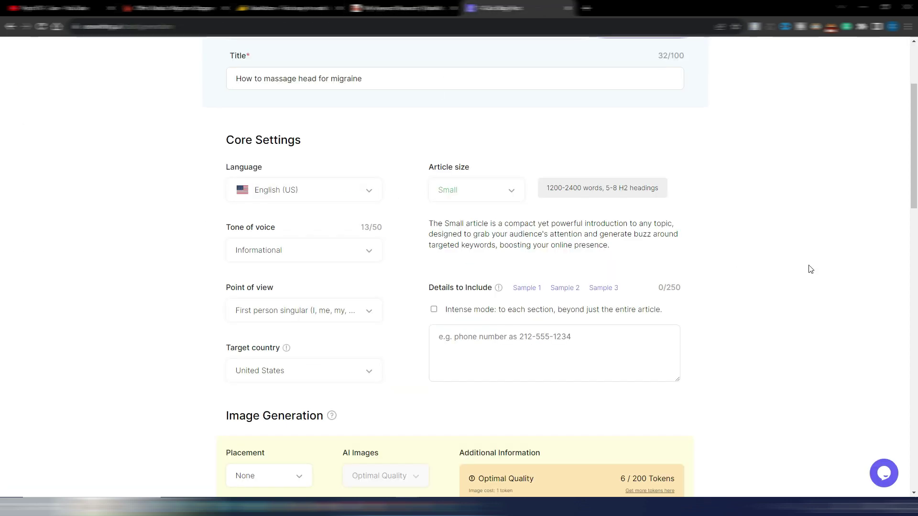
- Place images after the H1 only, at Optimal Quality, in Cartoon style
scroll(717, 250, down, 5)
scroll(717, 250, down, 1)
click(294, 188)
click(268, 245)
click(406, 189)
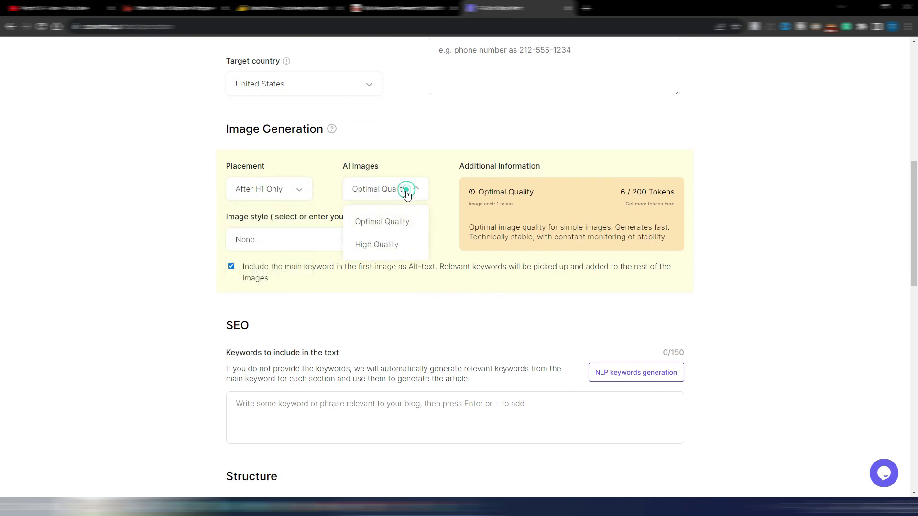
click(387, 220)
click(413, 239)
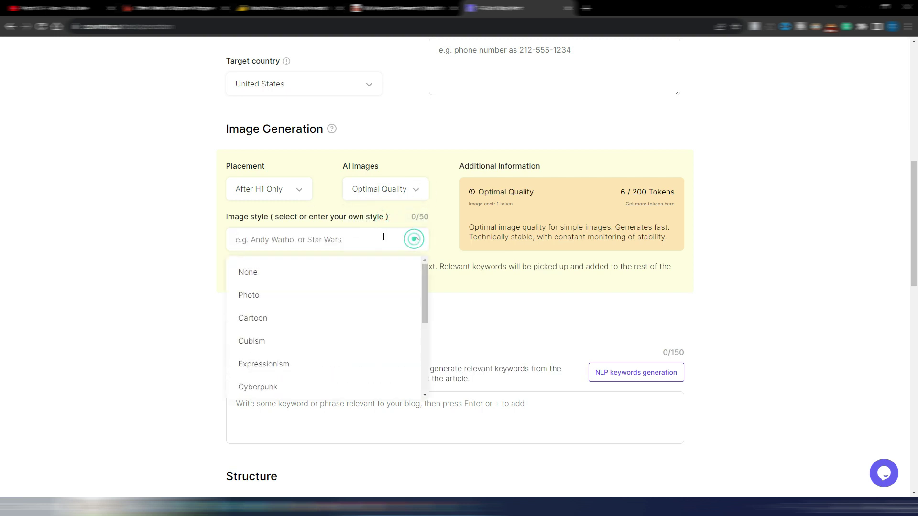
click(268, 319)
- Auto-generate 10 related NLP keywords for the article
scroll(164, 271, down, 3)
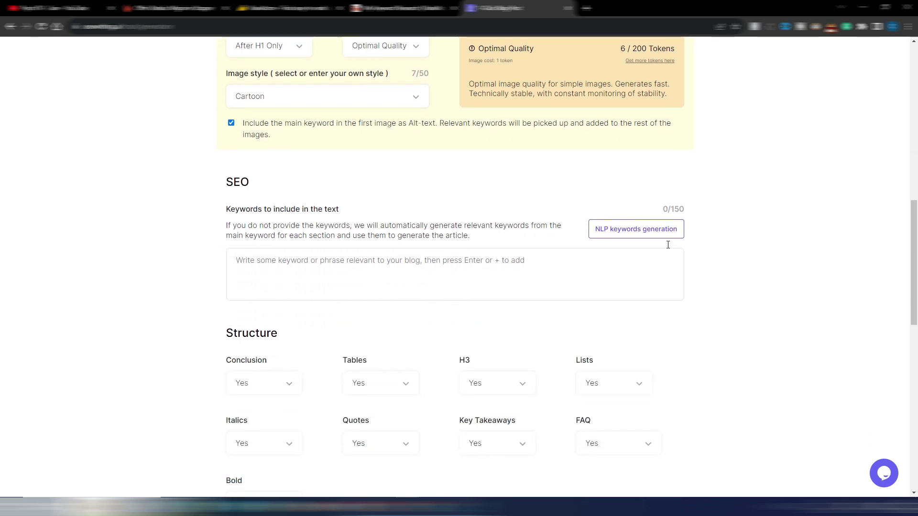
click(649, 232)
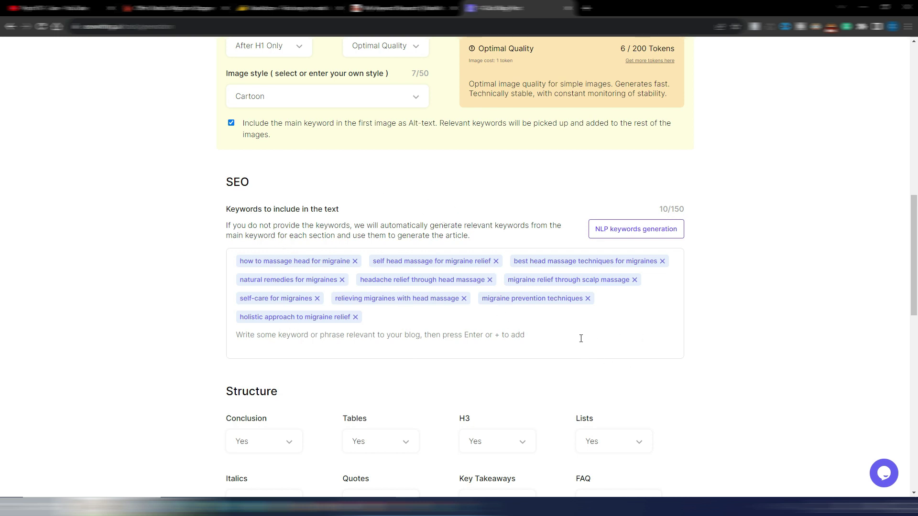
click(555, 337)
scroll(765, 323, down, 5)
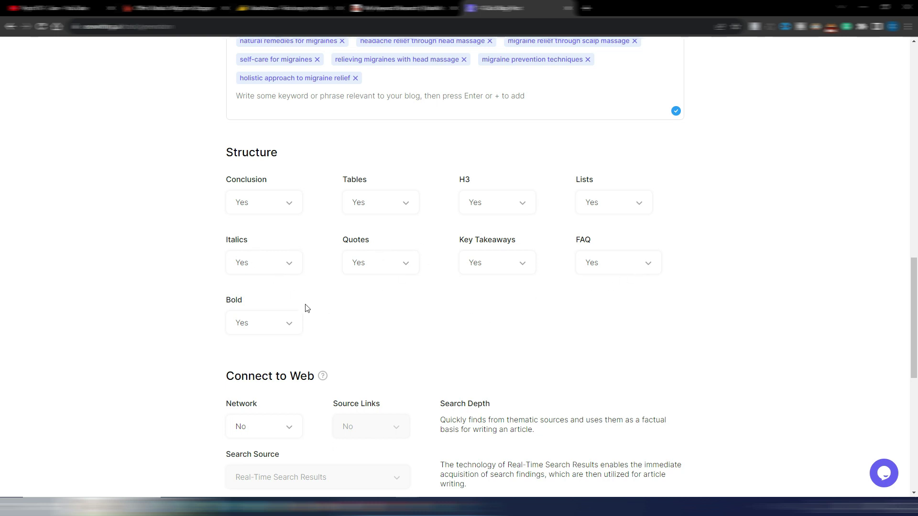
- Set Network and Source Links to Yes, keeping Real-Time Search Results as the search source
scroll(461, 322, down, 1)
scroll(458, 308, down, 4)
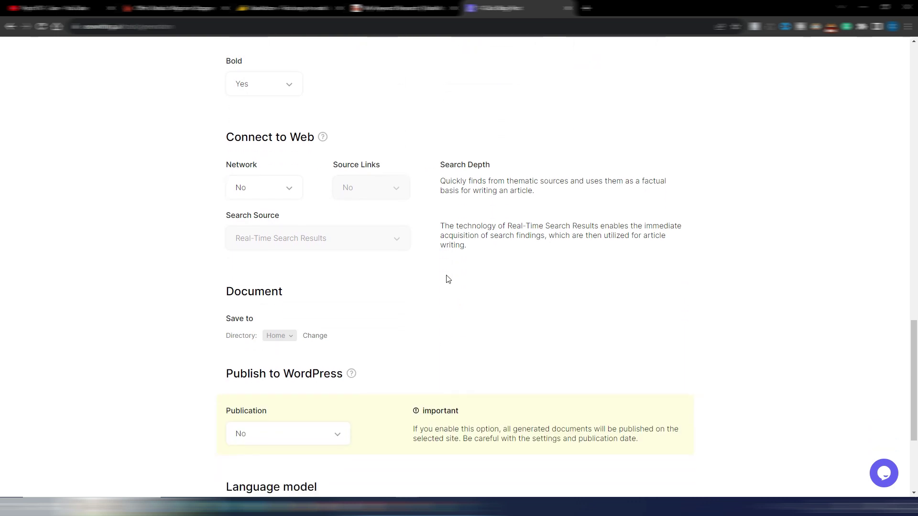
click(289, 187)
click(252, 243)
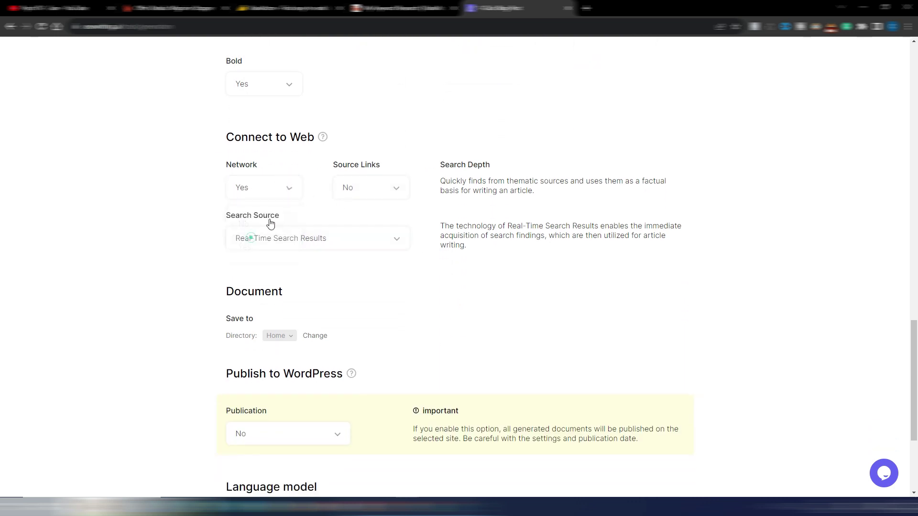
click(392, 188)
click(362, 242)
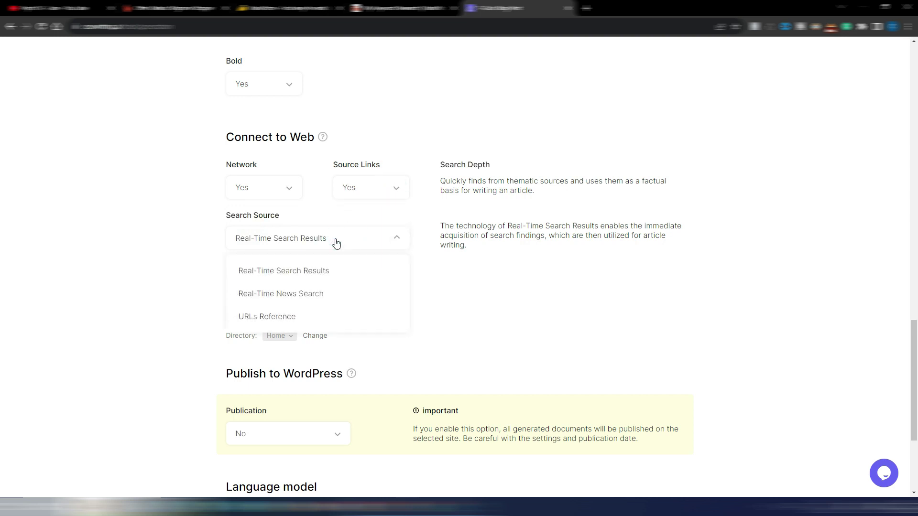
click(330, 273)
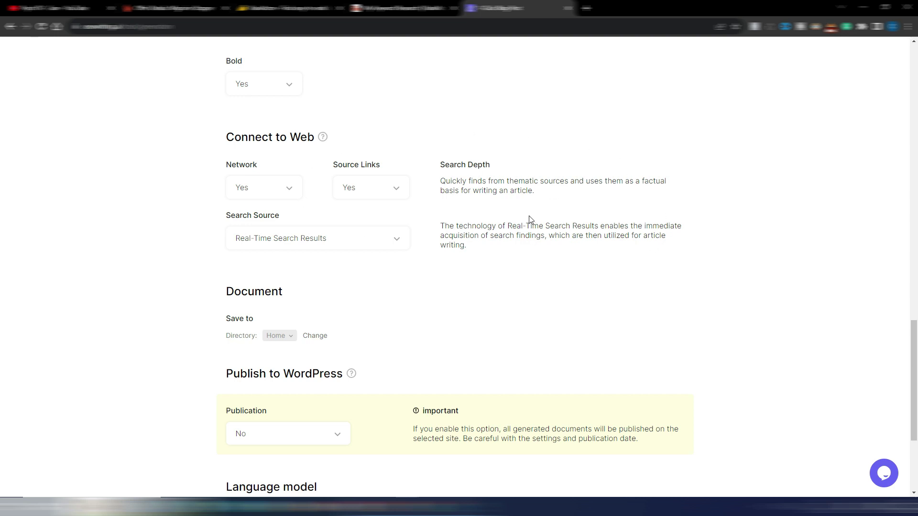
- Choose GPT 3.5 + GPT 3.5 Turbo 16K + GPT 4 as the quality type
scroll(456, 270, down, 3)
scroll(467, 266, down, 1)
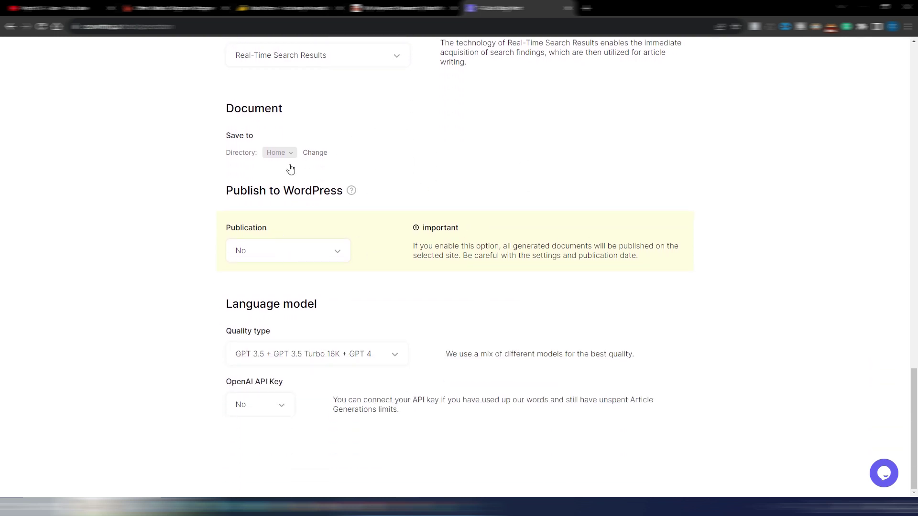
click(391, 358)
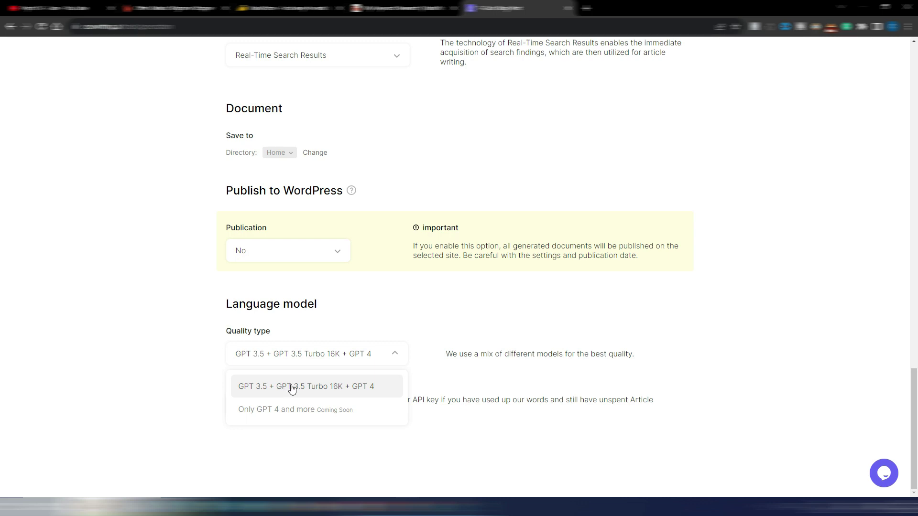
click(332, 391)
scroll(420, 364, up, 5)
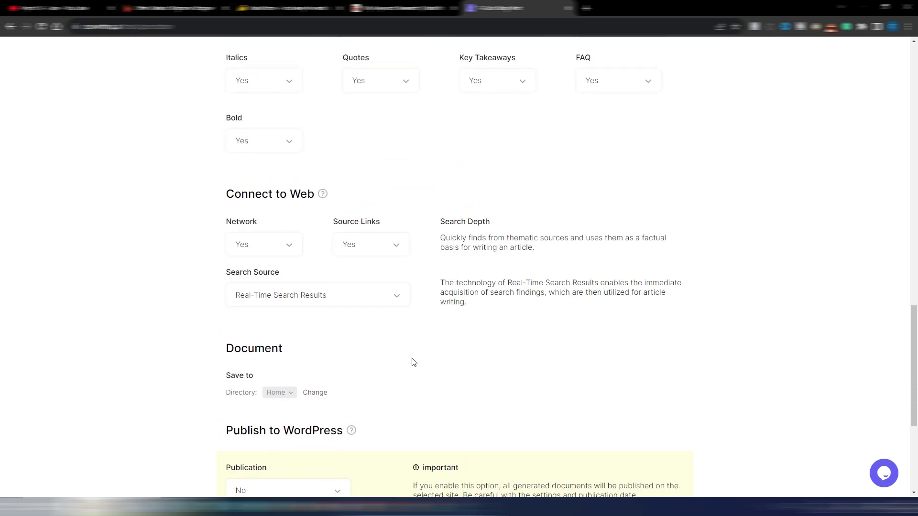
scroll(769, 307, up, 4)
scroll(764, 263, up, 6)
scroll(764, 263, up, 6)
scroll(766, 262, up, 5)
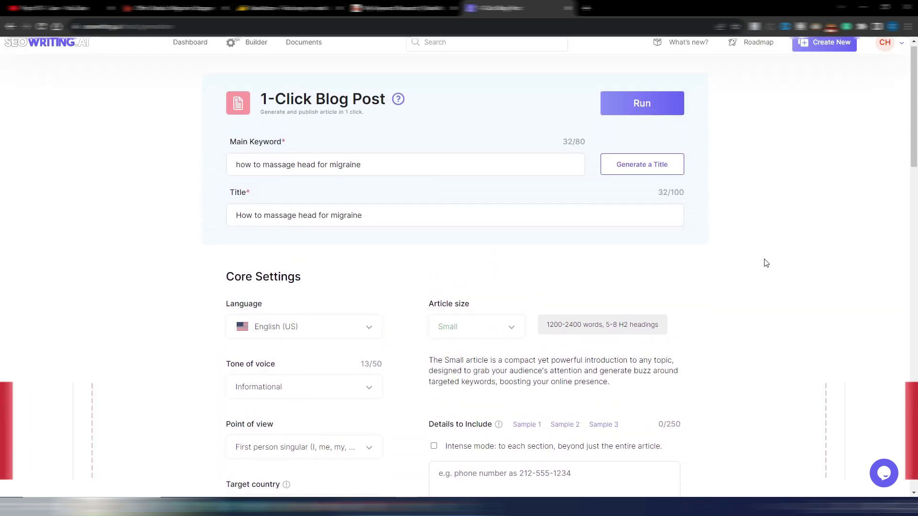
- Run the generation and open the finished 2404-word migraine massage article from the Builder
click(643, 108)
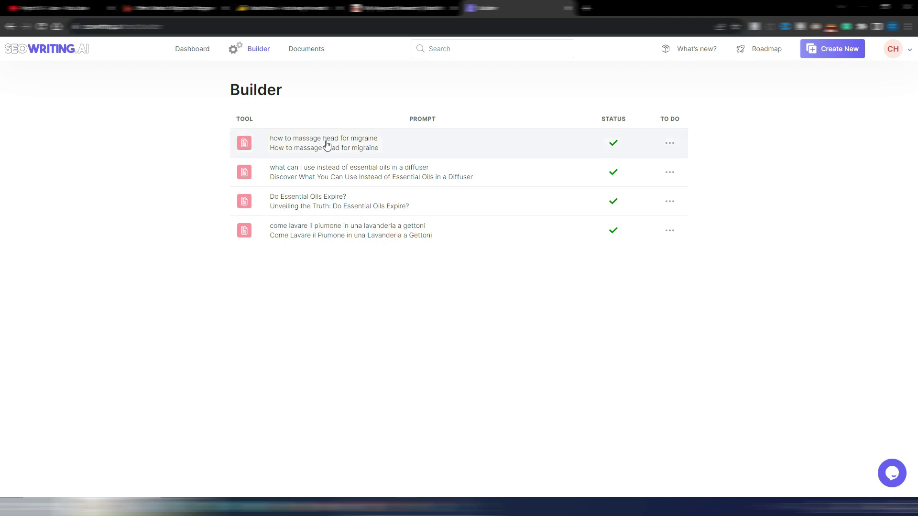
click(327, 143)
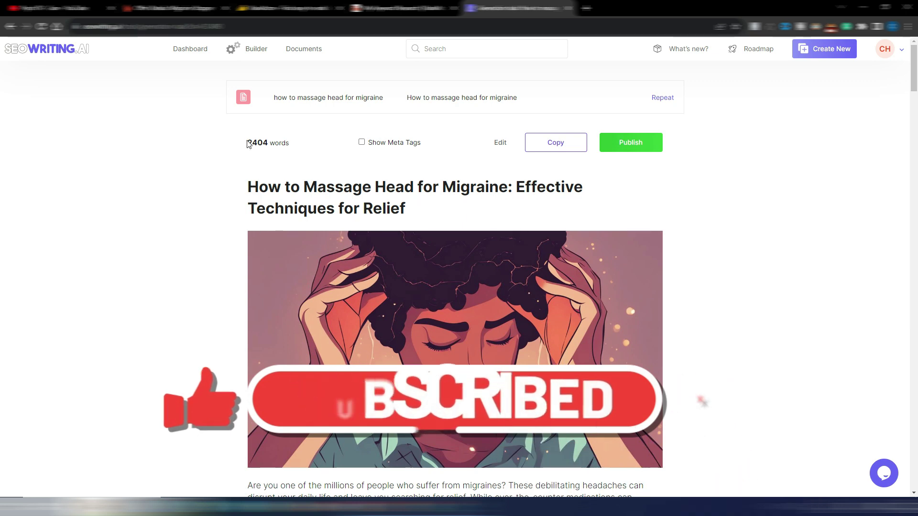
drag(247, 142, 294, 144)
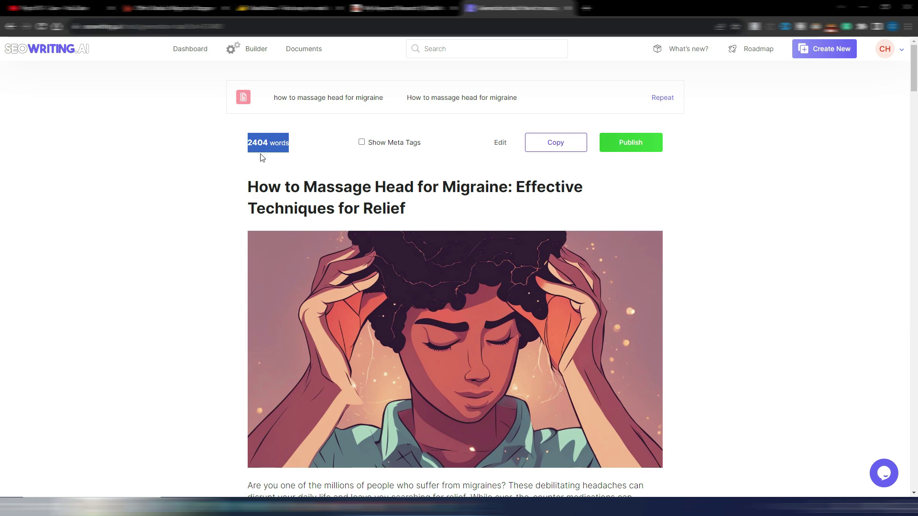
click(219, 209)
scroll(205, 224, down, 3)
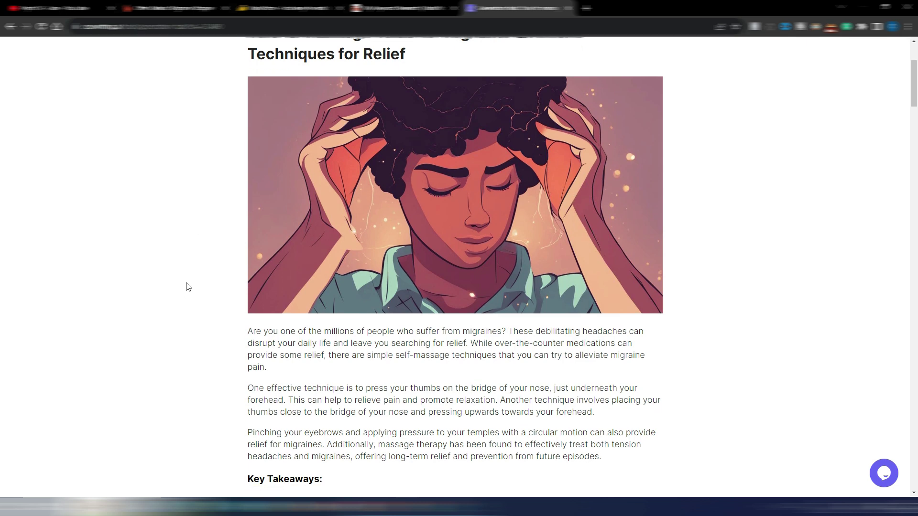
scroll(184, 284, down, 5)
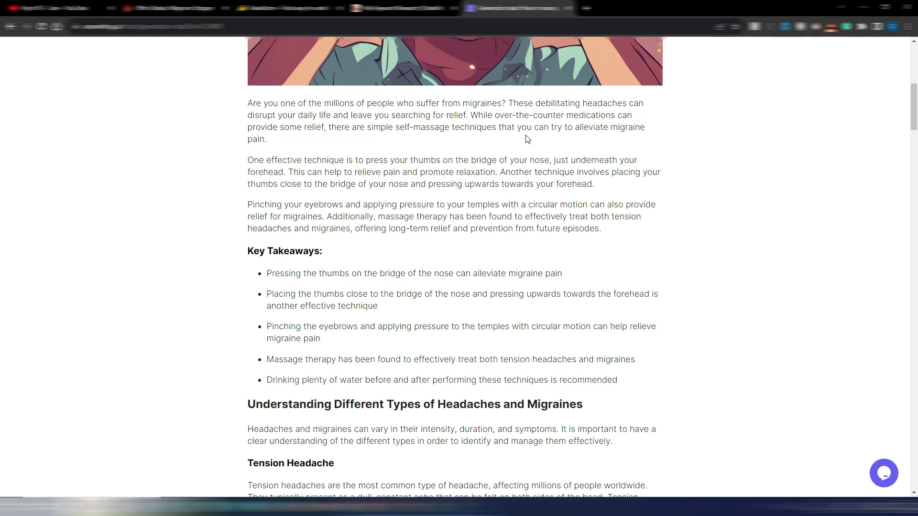
scroll(655, 239, down, 2)
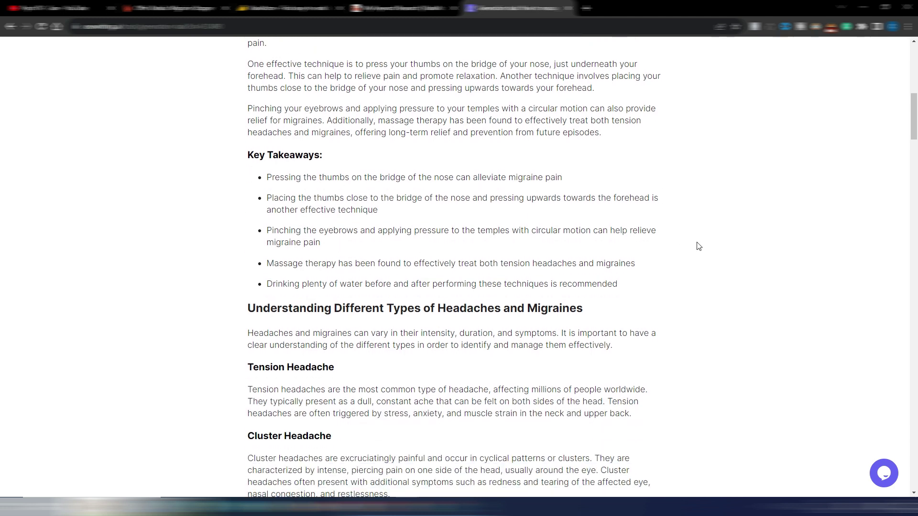
scroll(697, 246, down, 3)
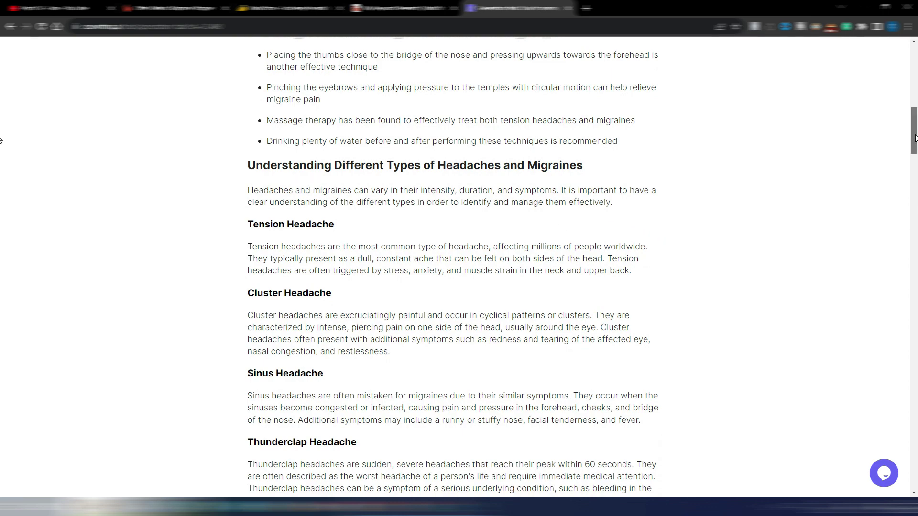
scroll(899, 97, up, 9)
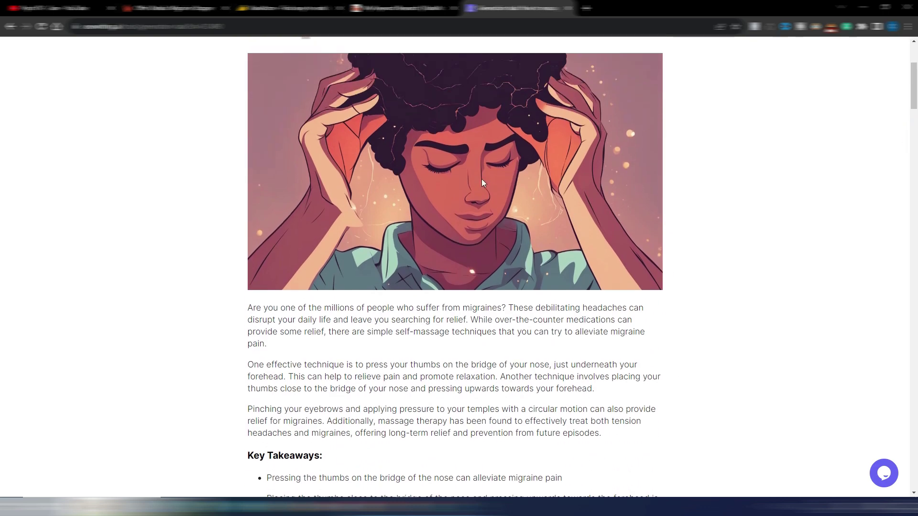
scroll(472, 199, down, 2)
scroll(472, 199, down, 5)
scroll(430, 191, down, 2)
scroll(368, 160, down, 1)
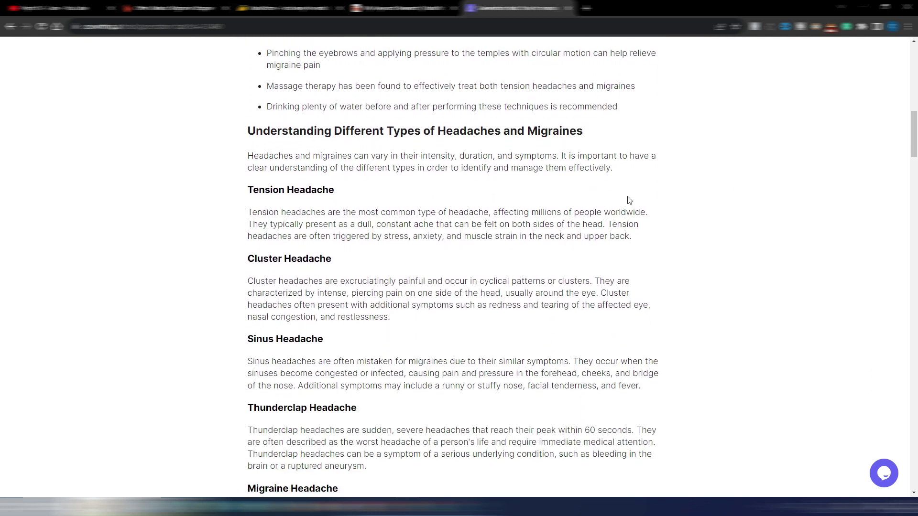
scroll(511, 284, down, 2)
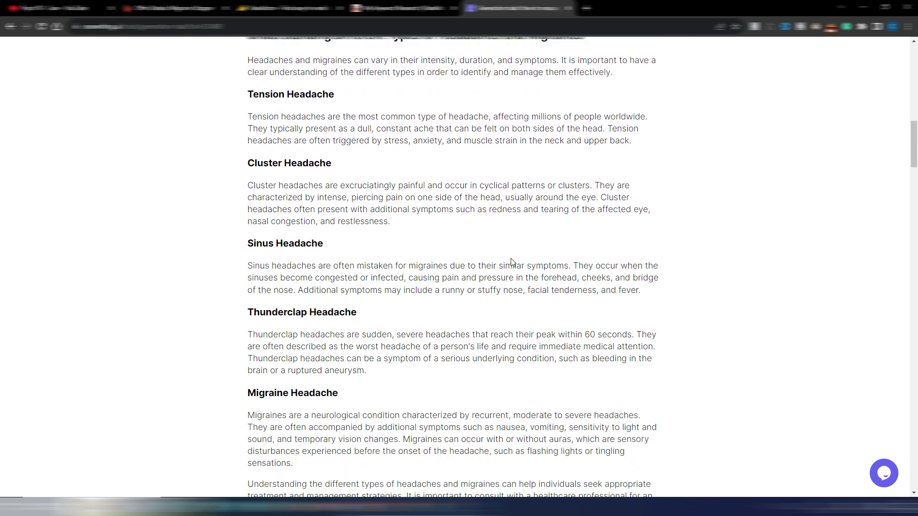
scroll(498, 247, down, 3)
scroll(495, 244, down, 2)
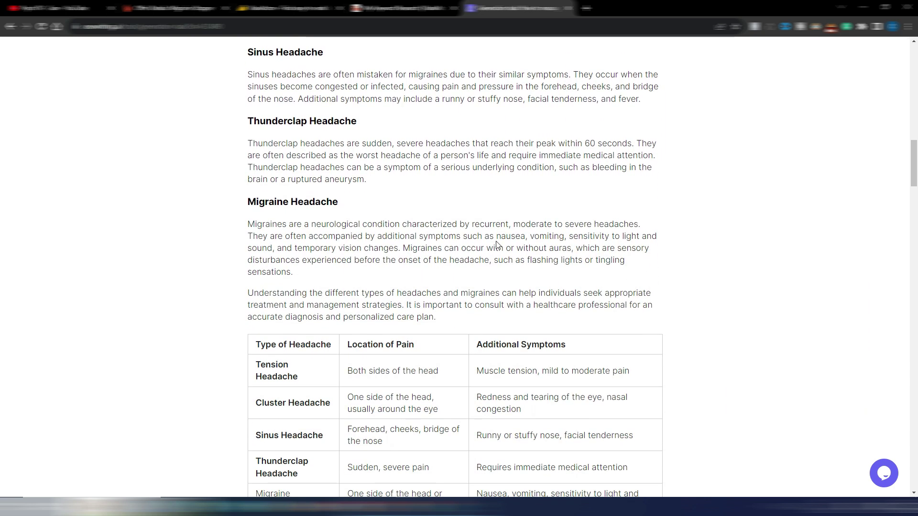
scroll(491, 234, down, 1)
scroll(491, 224, down, 2)
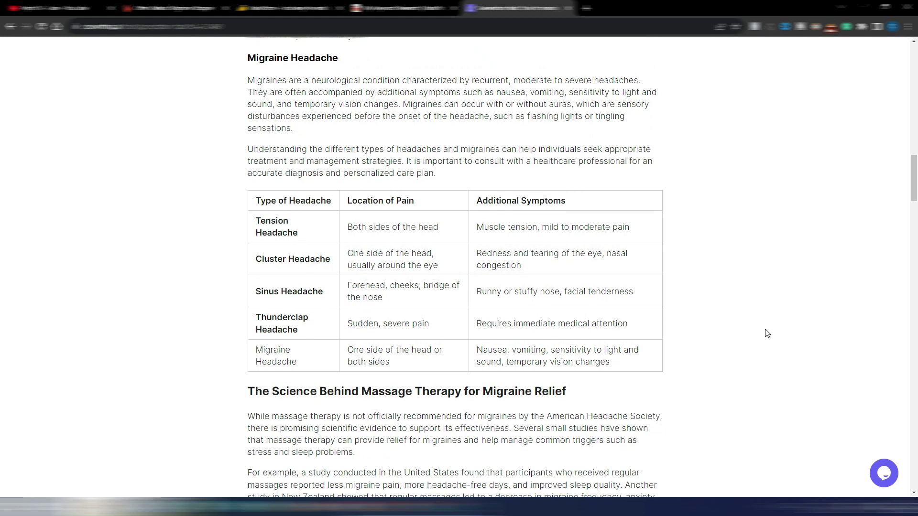
scroll(766, 333, down, 6)
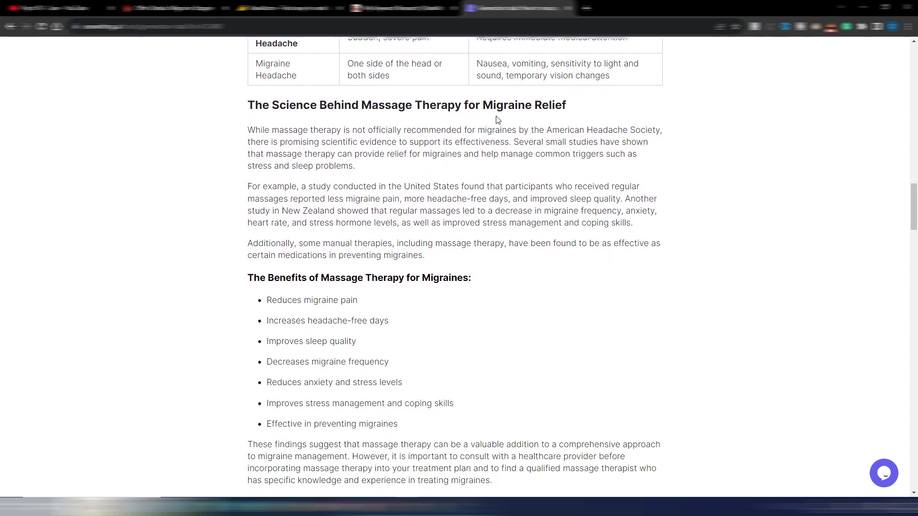
scroll(741, 213, down, 1)
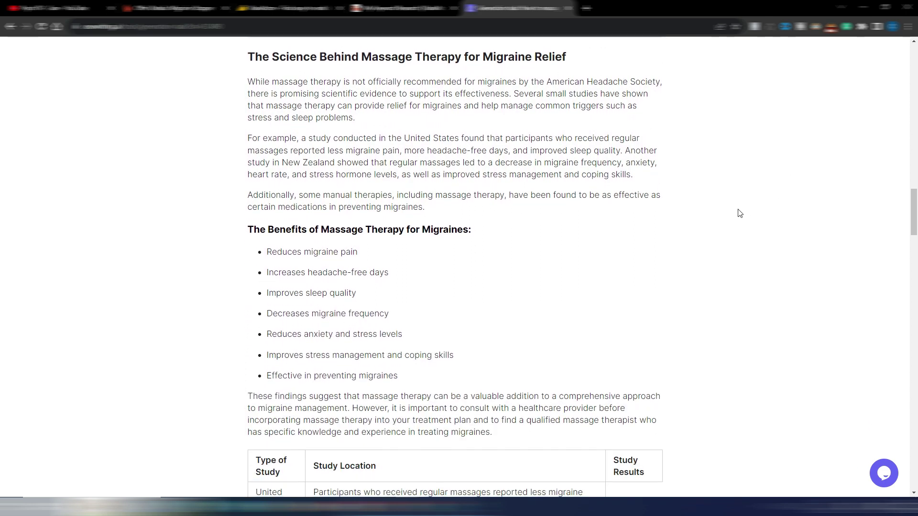
scroll(739, 213, down, 1)
scroll(714, 272, down, 1)
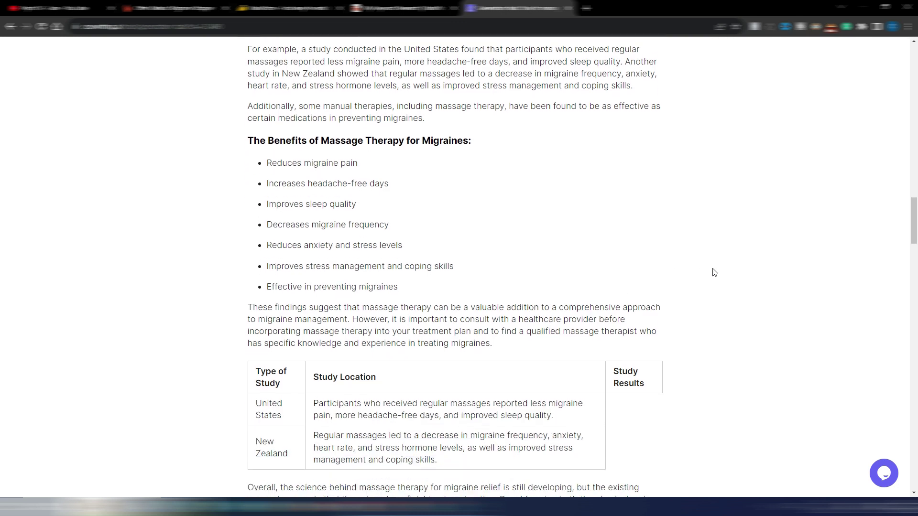
scroll(714, 272, down, 1)
scroll(714, 273, down, 2)
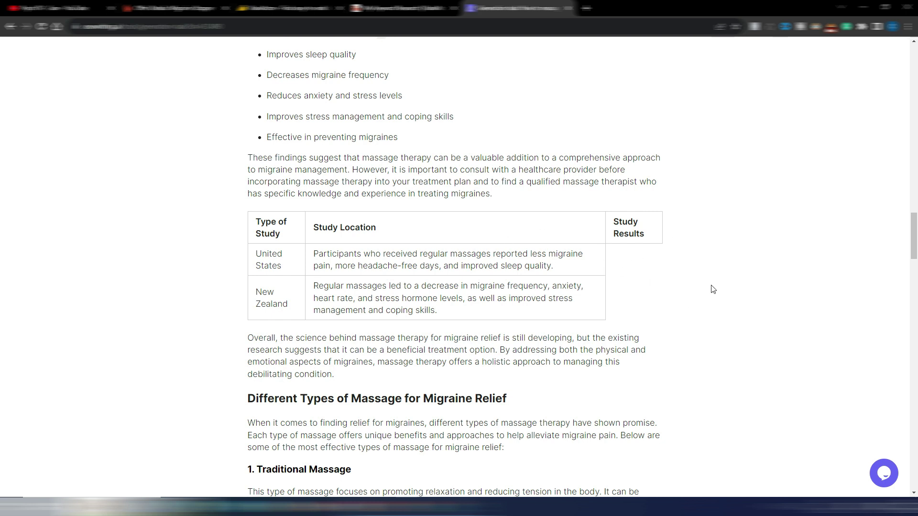
scroll(713, 290, down, 2)
scroll(713, 289, down, 2)
scroll(713, 289, down, 1)
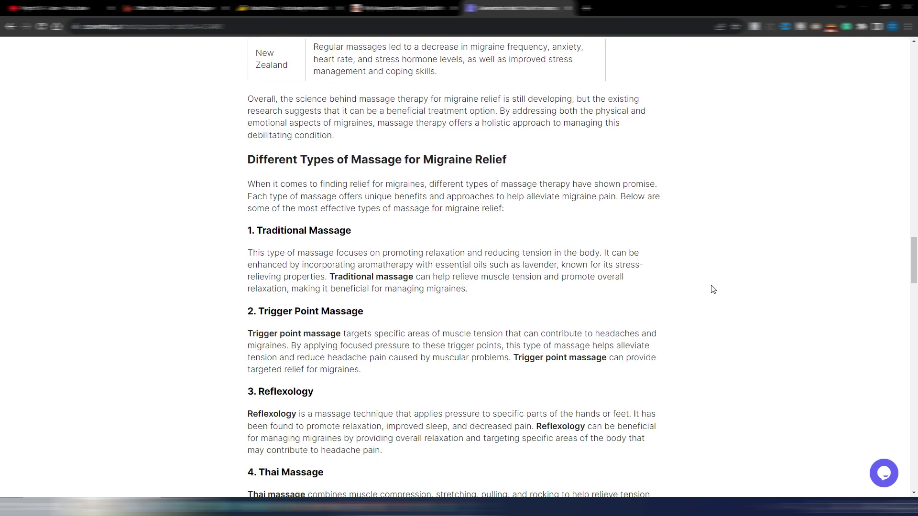
scroll(713, 289, down, 1)
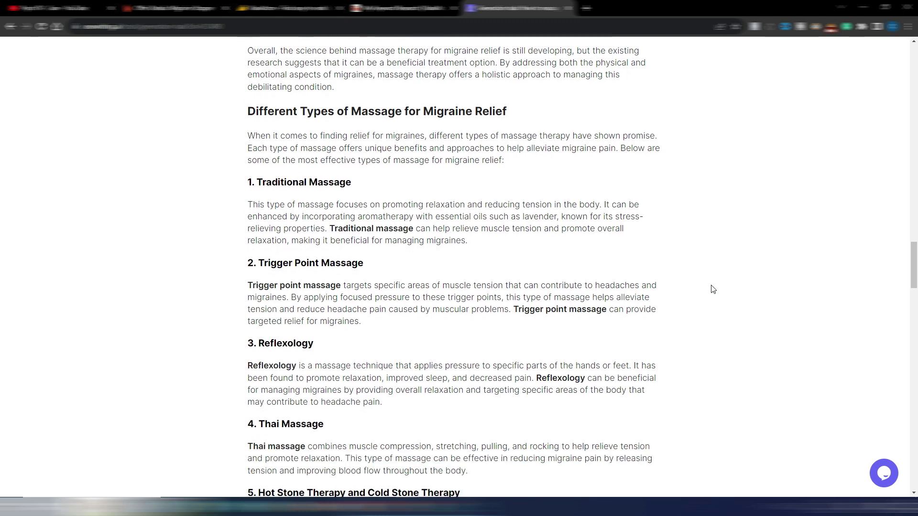
scroll(713, 289, down, 1)
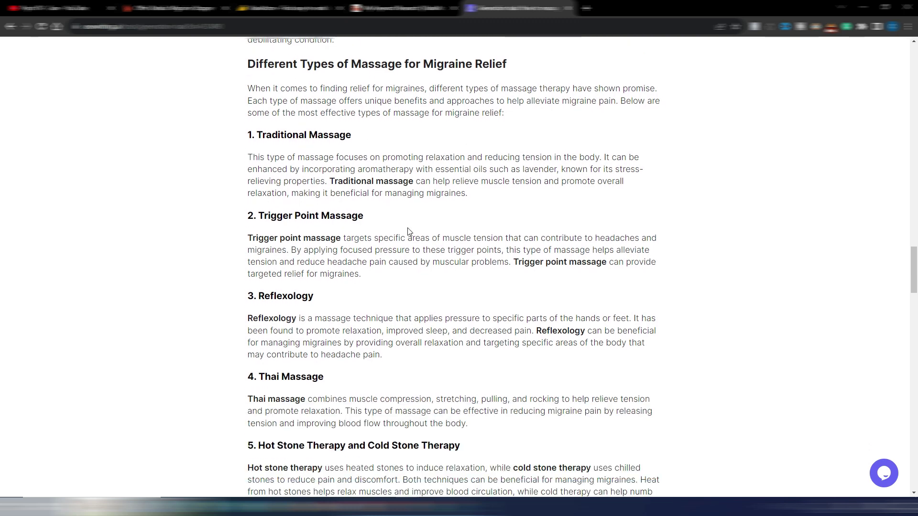
scroll(382, 268, down, 3)
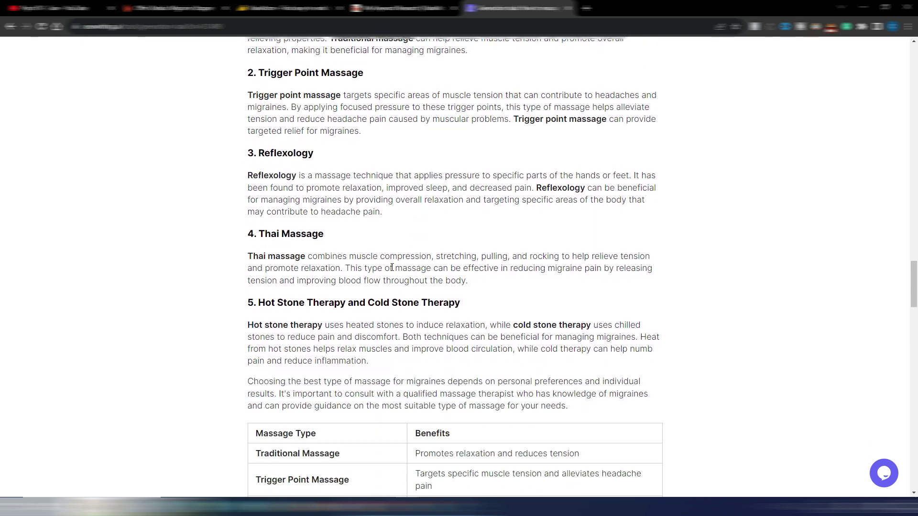
scroll(464, 234, down, 1)
scroll(464, 234, down, 1)
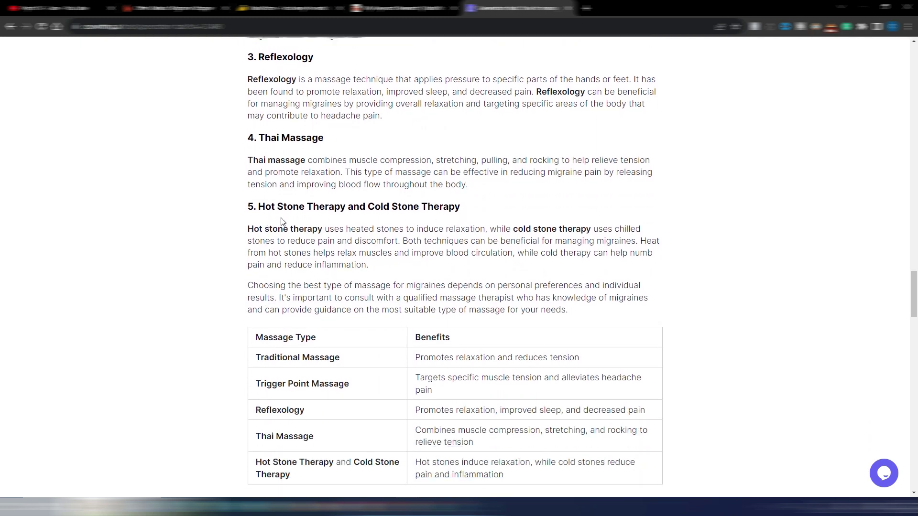
scroll(454, 232, down, 2)
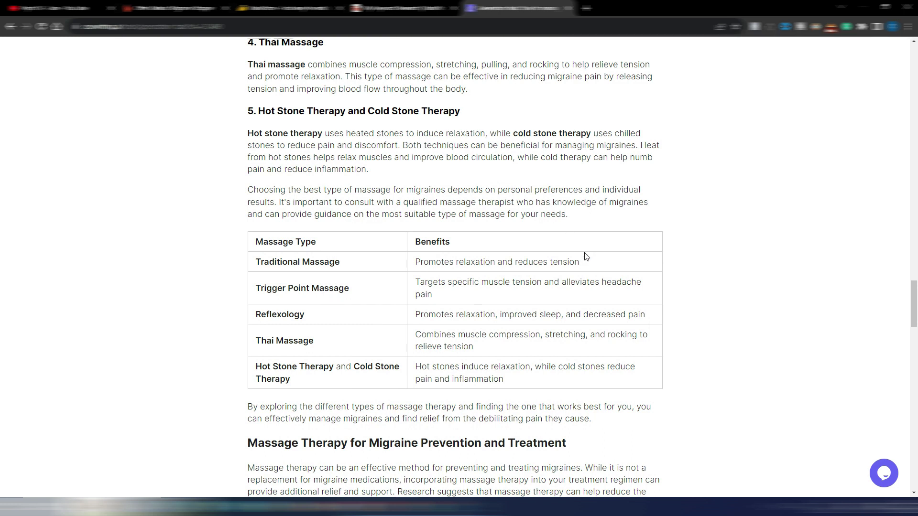
scroll(733, 301, down, 3)
scroll(733, 301, down, 1)
scroll(733, 302, down, 1)
scroll(733, 300, down, 1)
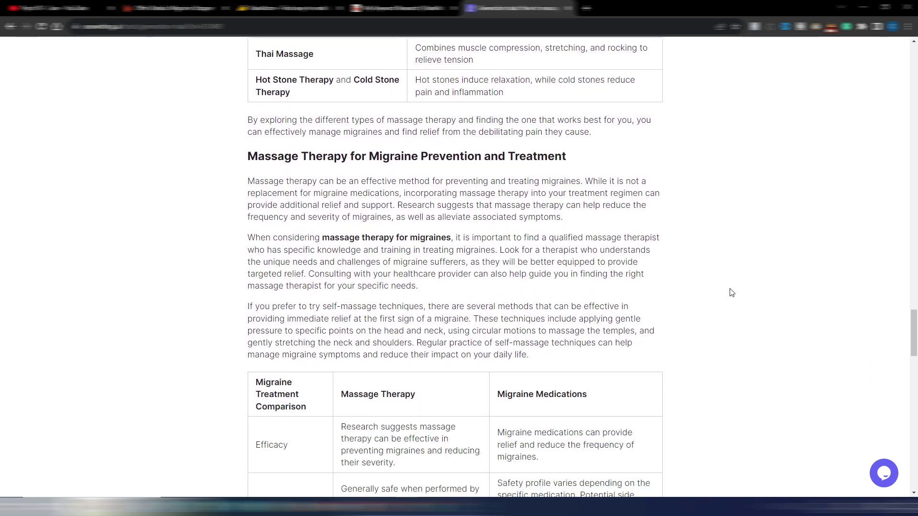
scroll(712, 258, down, 3)
scroll(709, 257, down, 3)
scroll(706, 257, down, 2)
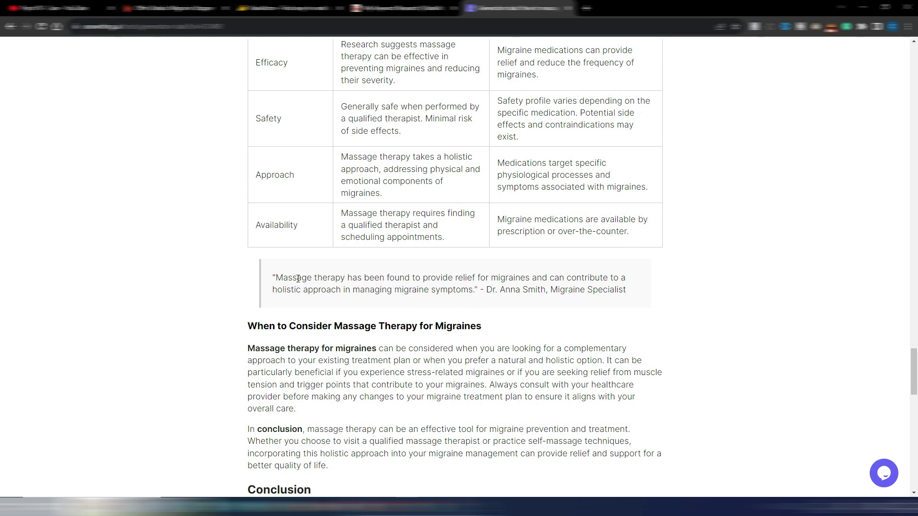
scroll(302, 287, down, 3)
scroll(564, 311, down, 1)
scroll(731, 254, up, 1)
scroll(733, 255, down, 1)
scroll(733, 255, down, 1)
scroll(733, 254, down, 1)
scroll(732, 255, down, 1)
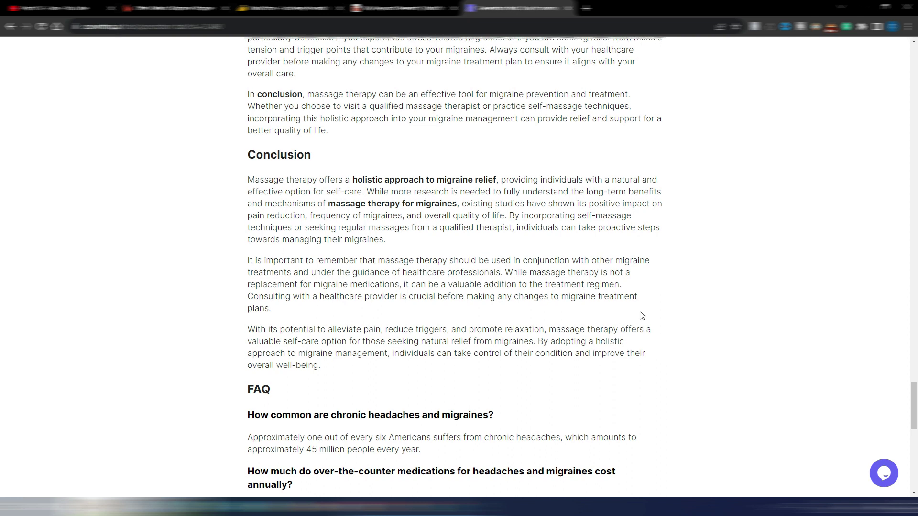
scroll(641, 316, down, 1)
scroll(641, 315, down, 2)
scroll(642, 316, down, 2)
scroll(642, 315, down, 1)
scroll(642, 316, down, 1)
scroll(641, 315, down, 2)
scroll(642, 316, down, 2)
scroll(642, 315, down, 1)
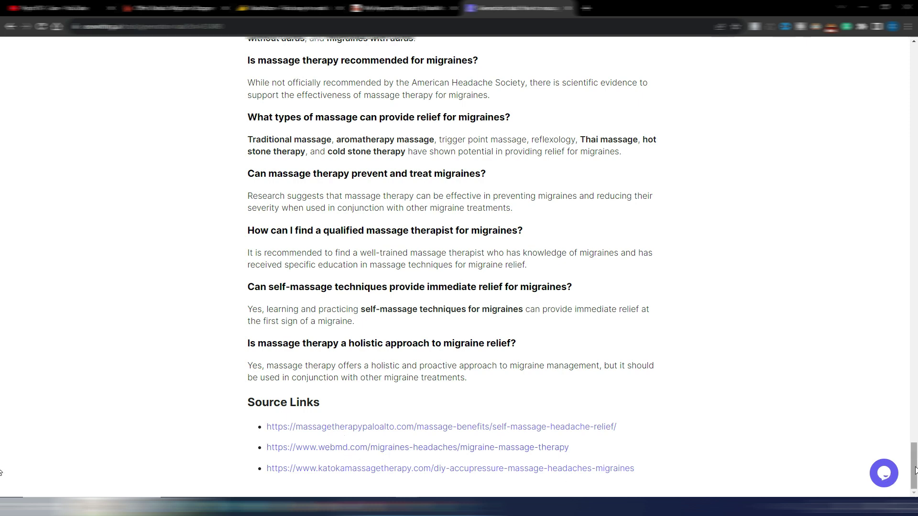
scroll(2, 459, up, 3)
scroll(1, 430, up, 8)
scroll(2, 407, up, 3)
scroll(1, 392, up, 3)
scroll(1, 378, up, 3)
scroll(1, 363, up, 4)
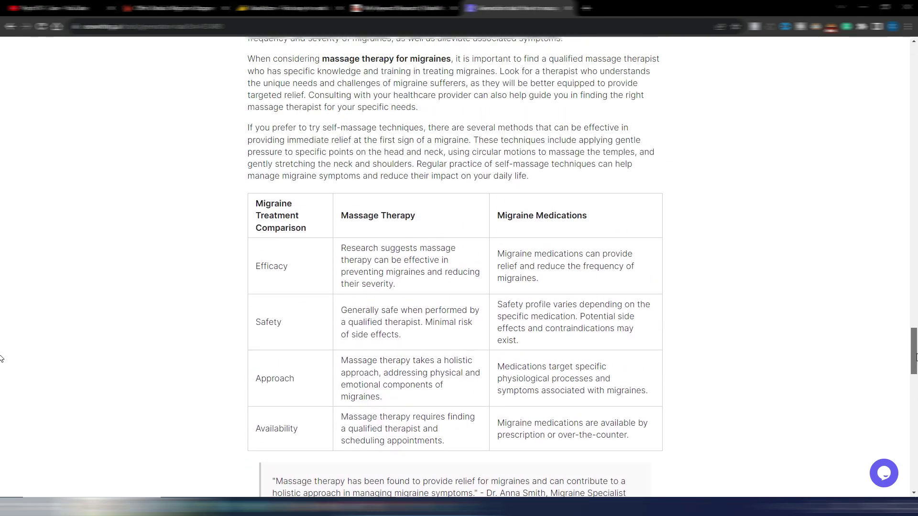
scroll(1, 344, up, 3)
scroll(1, 330, up, 3)
scroll(1, 316, up, 5)
scroll(1, 272, up, 5)
scroll(2, 210, up, 5)
scroll(1, 143, up, 5)
scroll(1, 115, up, 6)
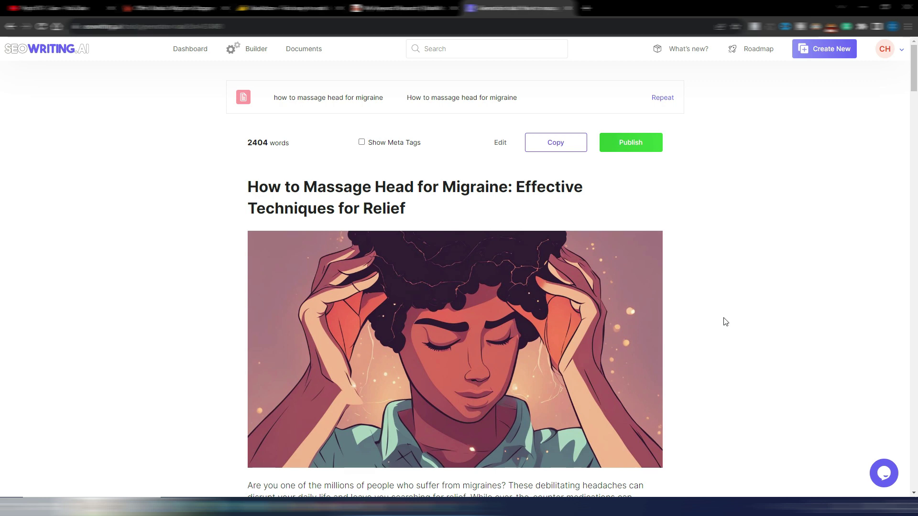
click(362, 142)
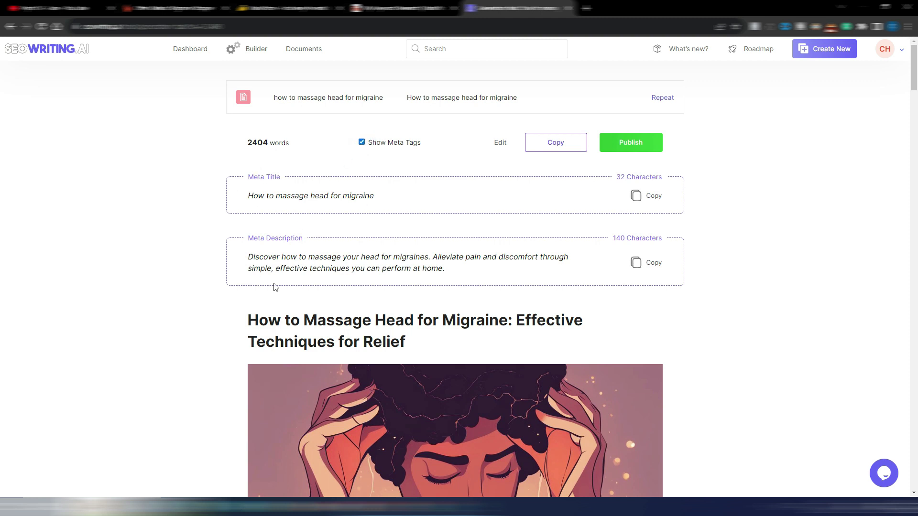
click(363, 143)
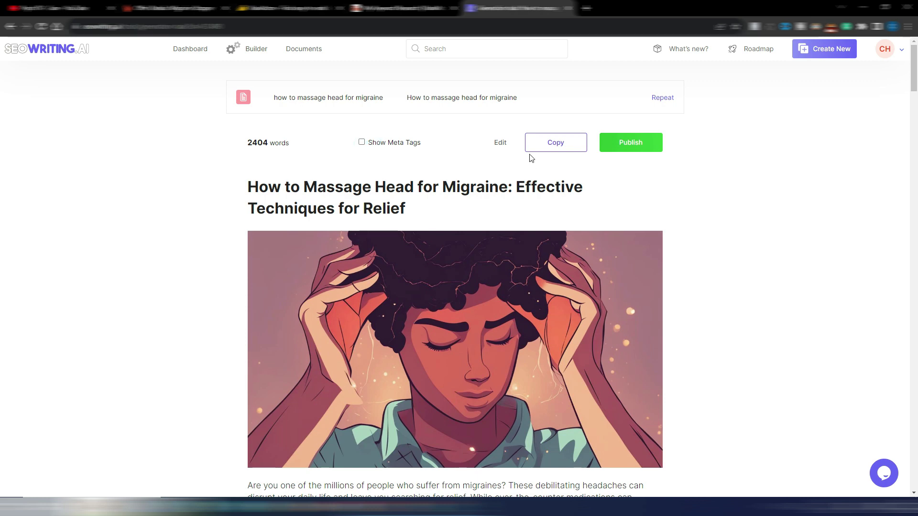
- Open the migraine article in the editor and scroll through it
click(501, 143)
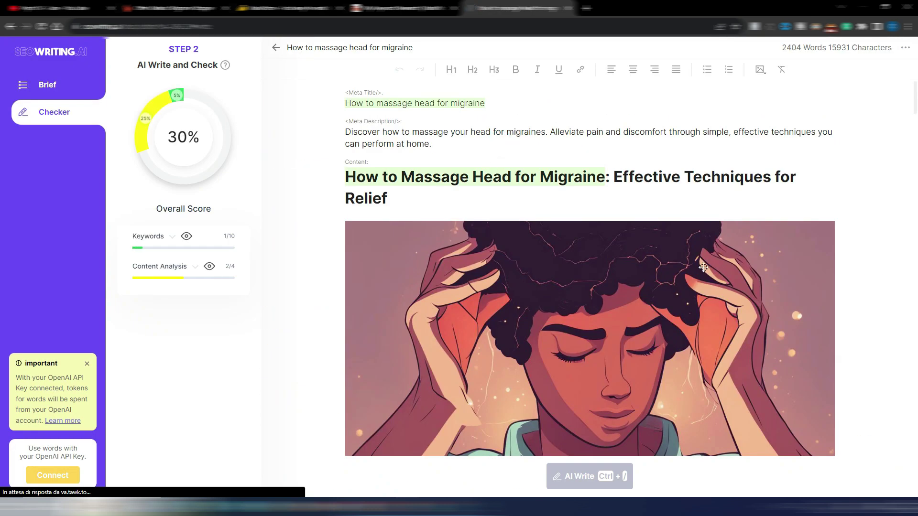
scroll(675, 238, down, 3)
scroll(675, 238, down, 3)
scroll(675, 237, up, 6)
scroll(605, 163, down, 8)
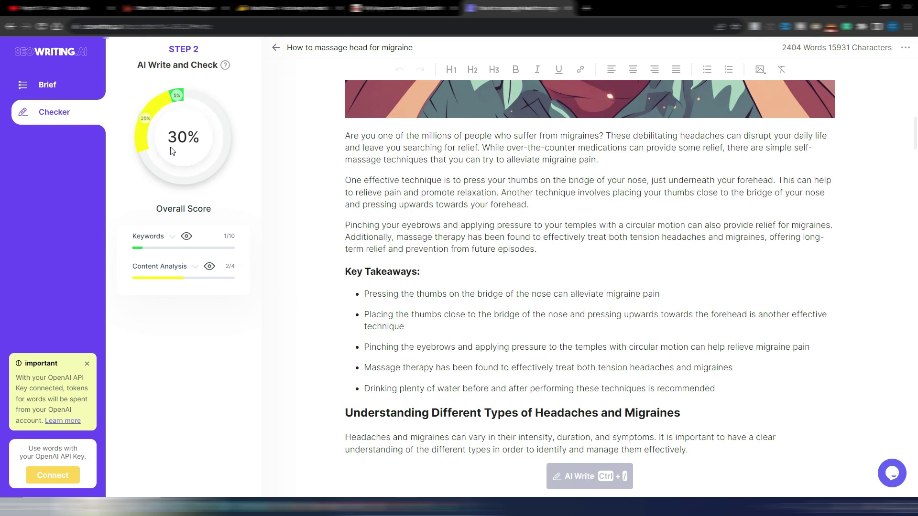
- Expand the Keywords checks, showing the main keyword in 2 of 4 spots
click(173, 239)
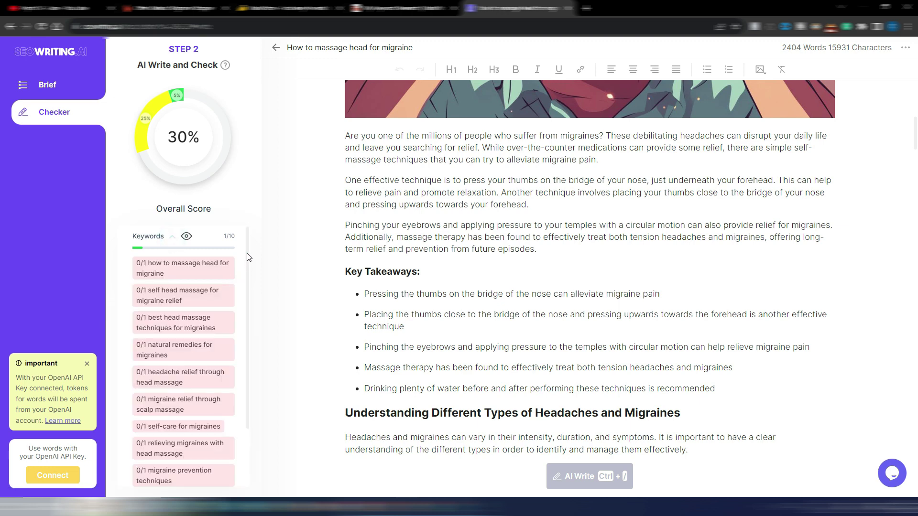
scroll(248, 258, down, 2)
scroll(249, 263, down, 2)
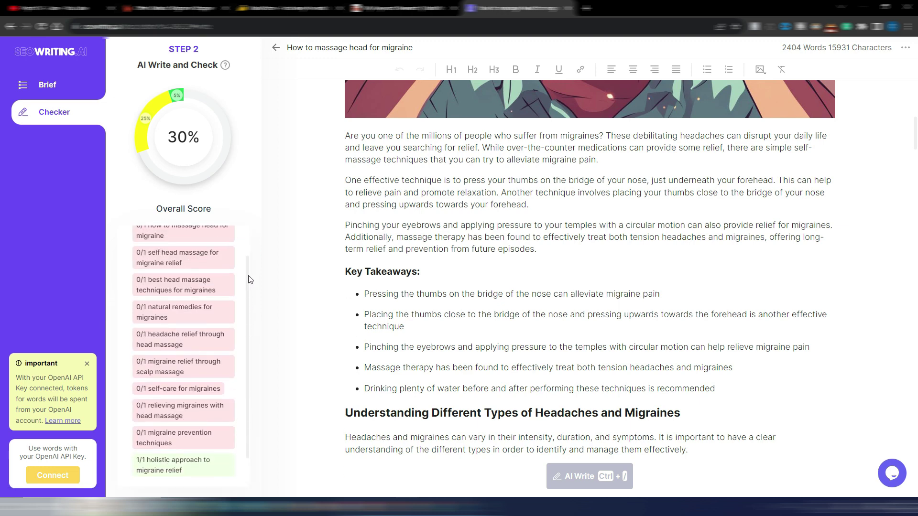
scroll(248, 271, up, 1)
scroll(187, 416, down, 2)
scroll(188, 412, down, 1)
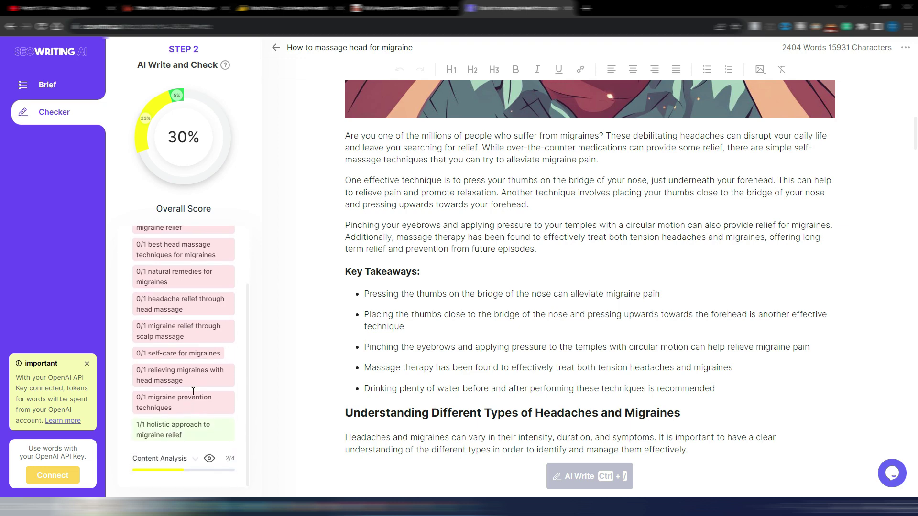
- Expand the Content Analysis checks and scroll the article down and back to its meta title
click(195, 459)
scroll(196, 430, down, 2)
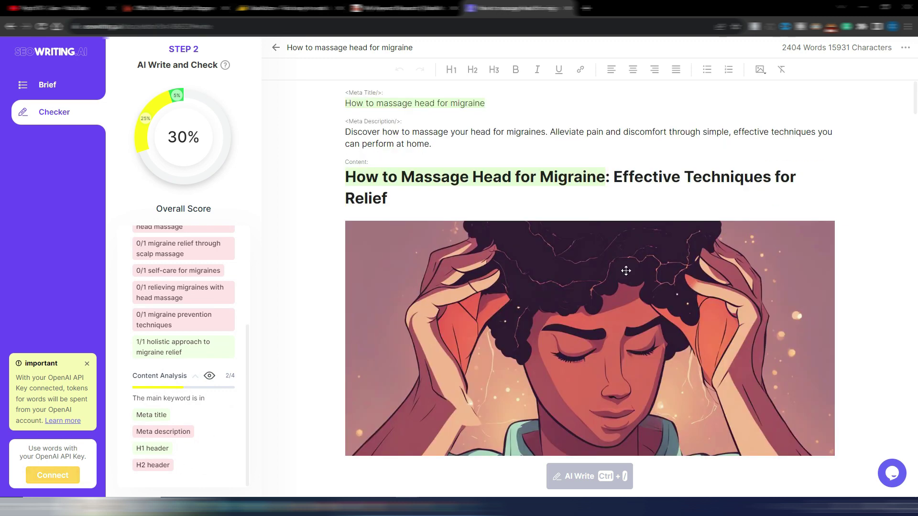
scroll(626, 271, down, 3)
scroll(626, 271, down, 4)
scroll(626, 270, down, 4)
scroll(626, 273, down, 4)
scroll(626, 272, down, 3)
scroll(627, 273, down, 2)
scroll(626, 273, down, 5)
scroll(627, 274, down, 2)
scroll(627, 274, down, 3)
scroll(627, 274, down, 5)
scroll(627, 273, down, 1)
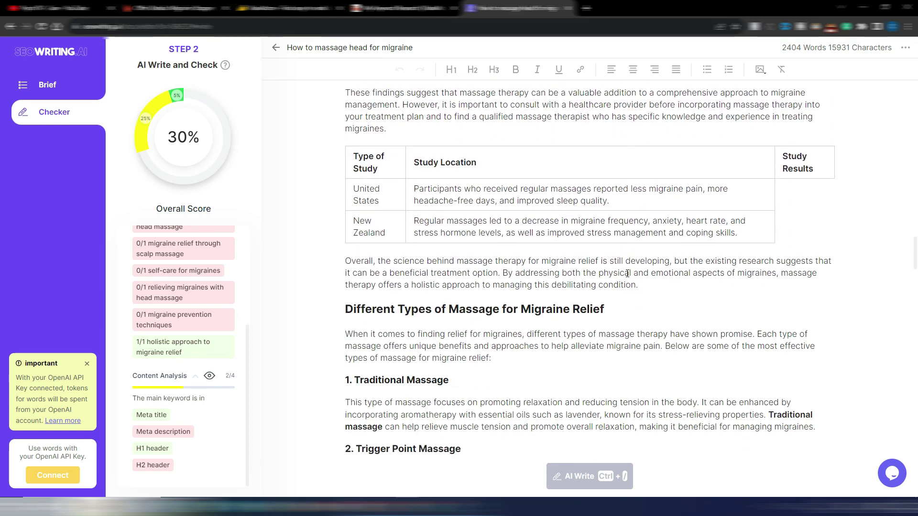
scroll(458, 184, up, 3)
scroll(474, 220, up, 4)
scroll(493, 260, up, 4)
scroll(495, 257, up, 3)
scroll(495, 257, up, 3)
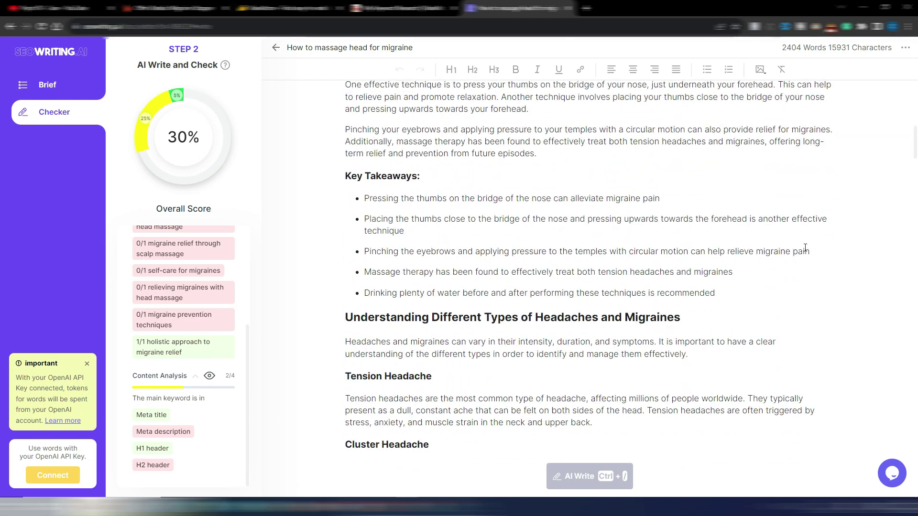
scroll(507, 215, up, 1)
scroll(507, 215, up, 10)
scroll(516, 200, up, 1)
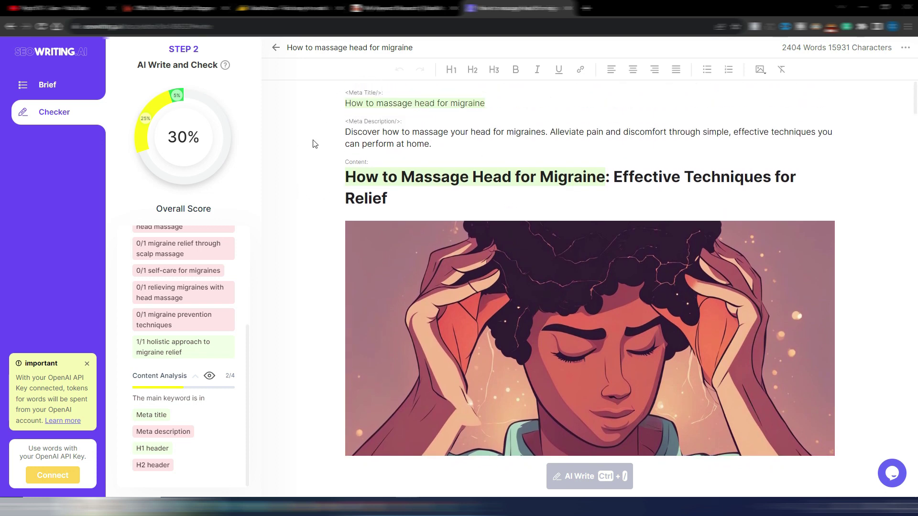
- Close the article editor and browse the SEOWriting.AI dashboard
click(276, 48)
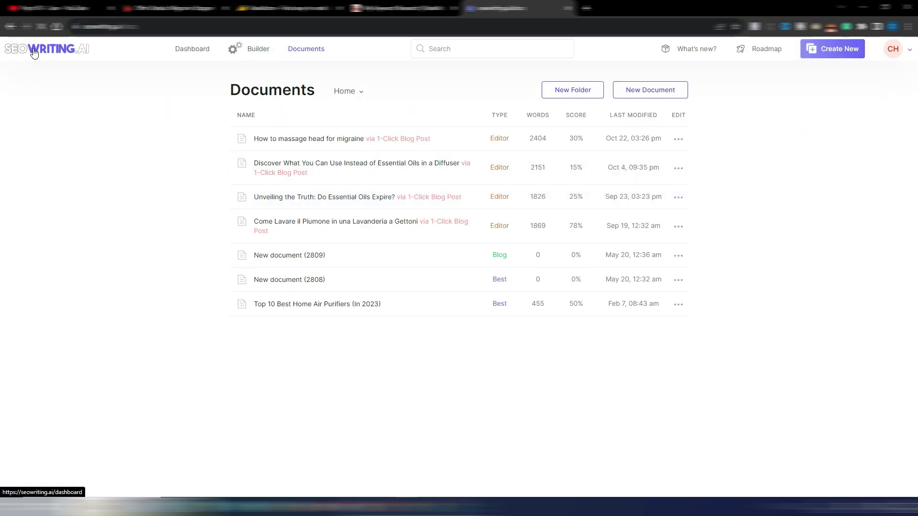
click(34, 51)
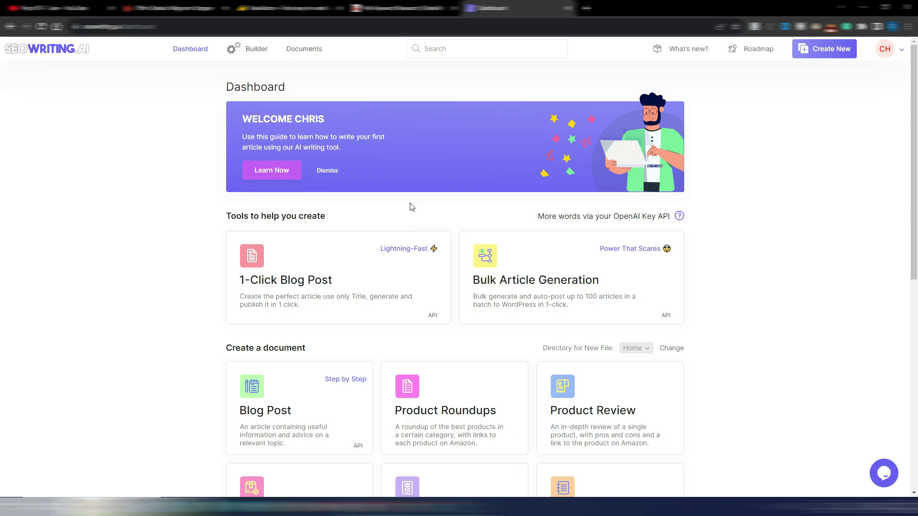
scroll(410, 211, down, 2)
scroll(410, 220, down, 2)
scroll(382, 191, up, 4)
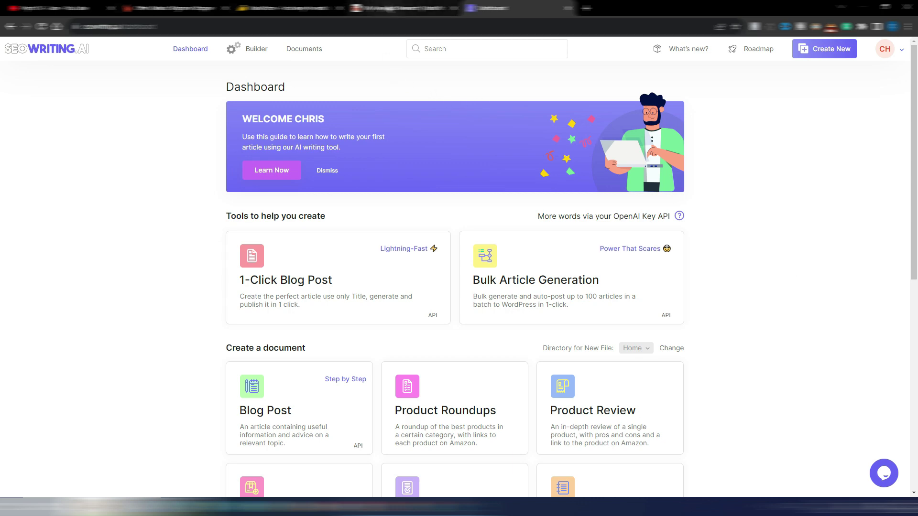
- Glance at the Migraine Relief report, then switch to the AppSumo RankAtom deal page
click(404, 8)
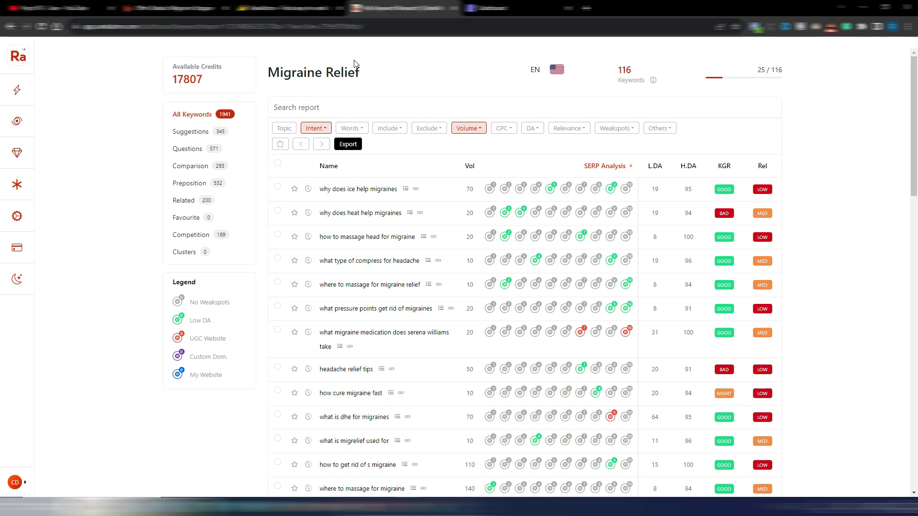
click(507, 7)
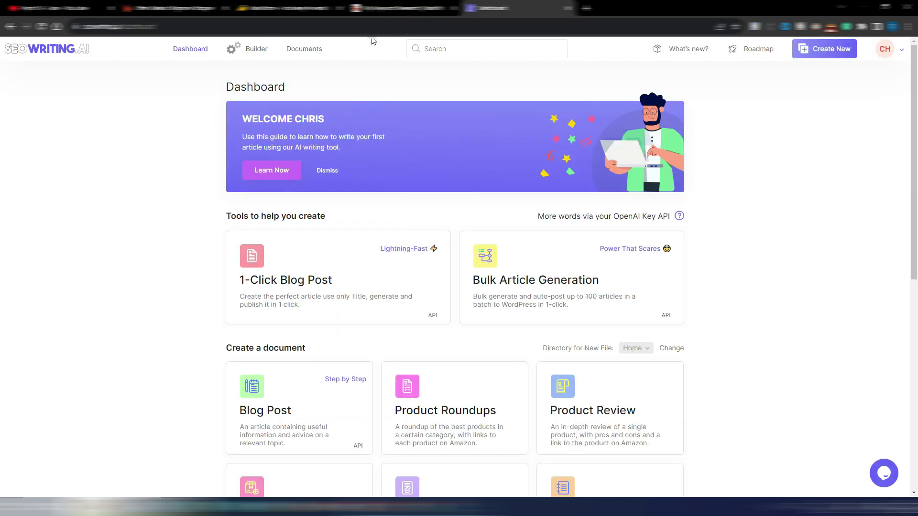
key(ctrl+3)
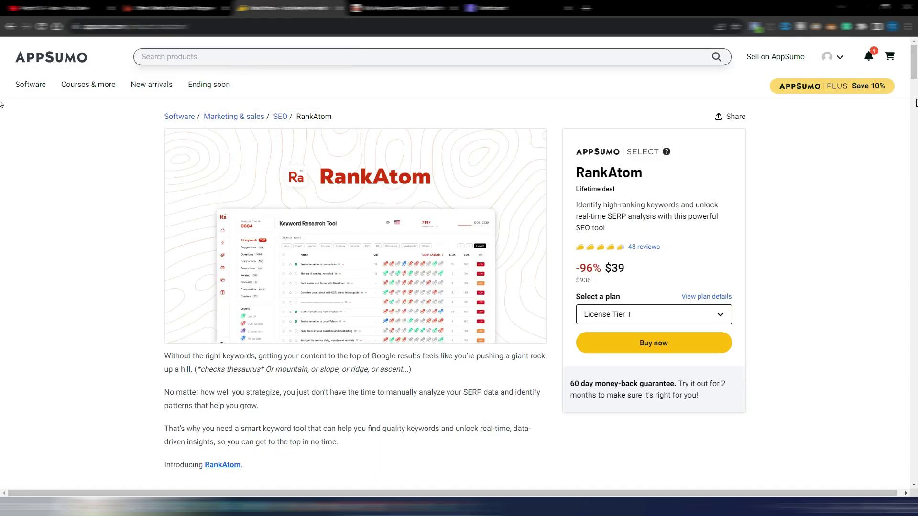
- After checking Tier 5, set the third pricing card to License Tier 3 and highlight its 18,000 keyword credits
drag(913, 77, 910, 272)
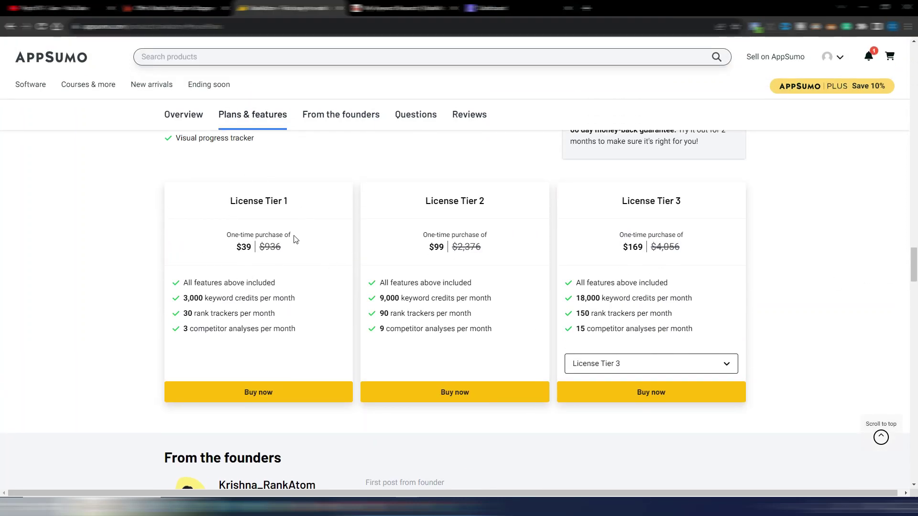
click(643, 364)
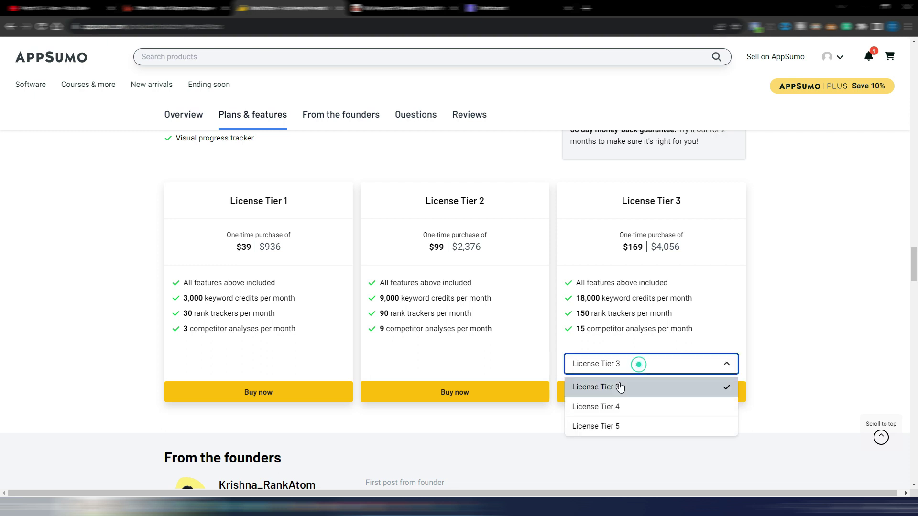
click(613, 429)
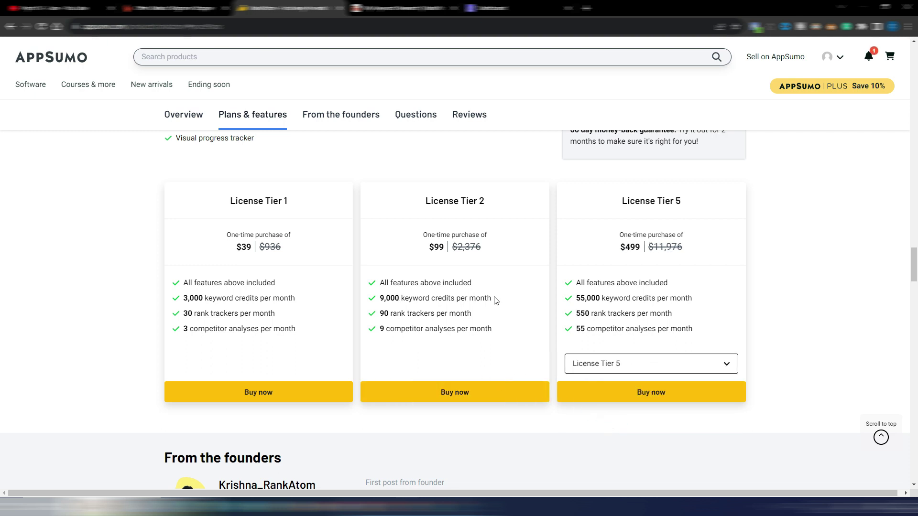
click(629, 366)
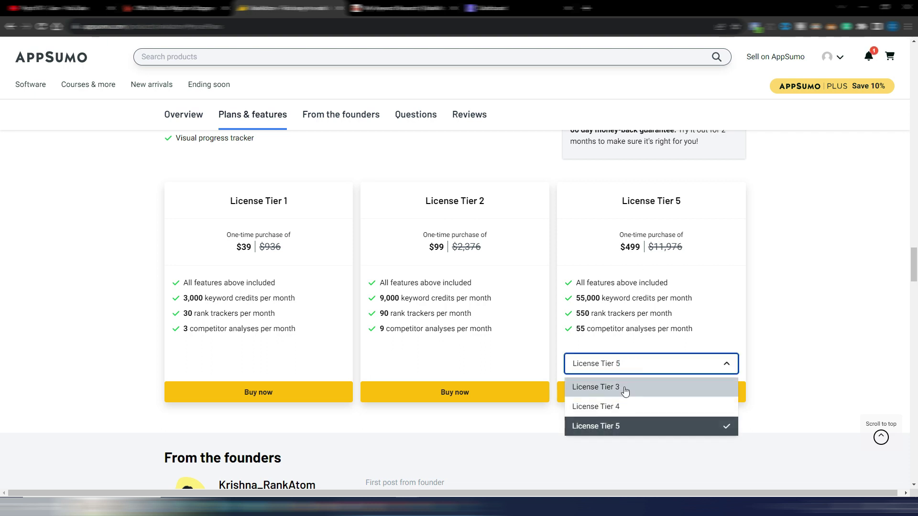
click(623, 386)
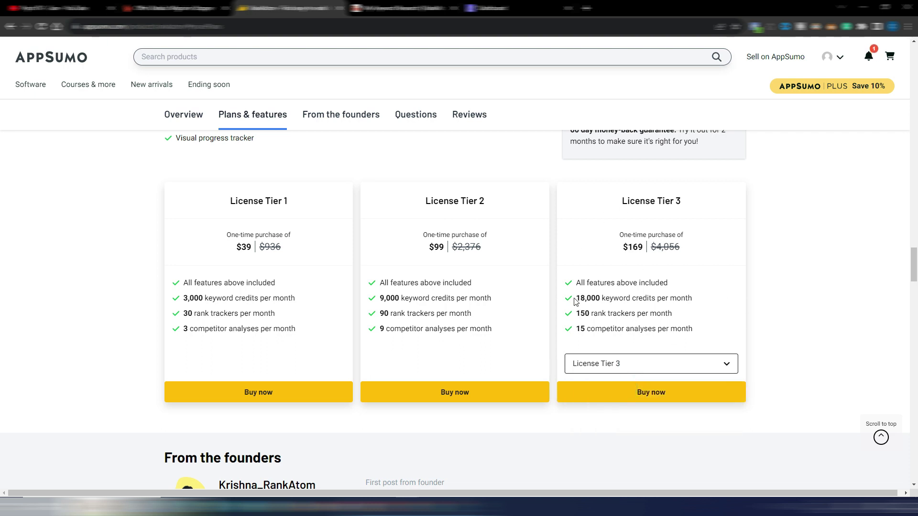
drag(575, 298, 697, 300)
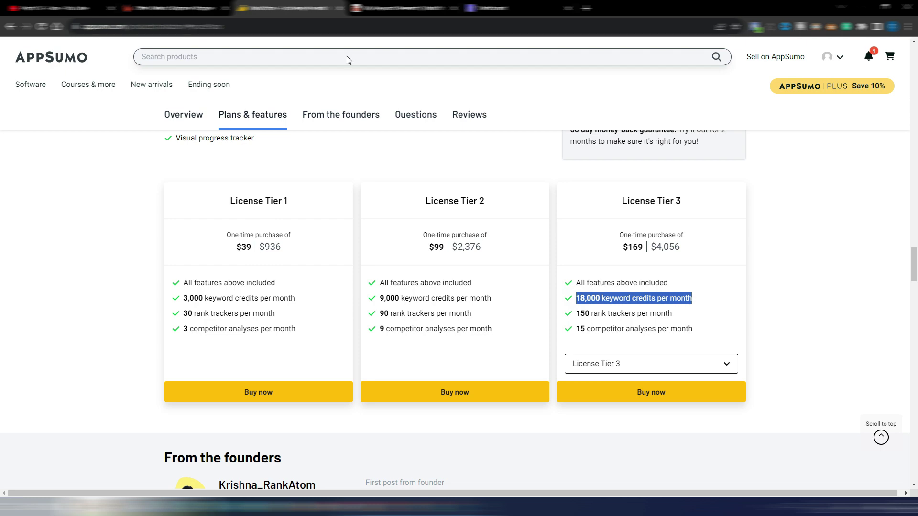
- Glance at another tab, clear the credits highlight, and scroll down the deal page
click(407, 8)
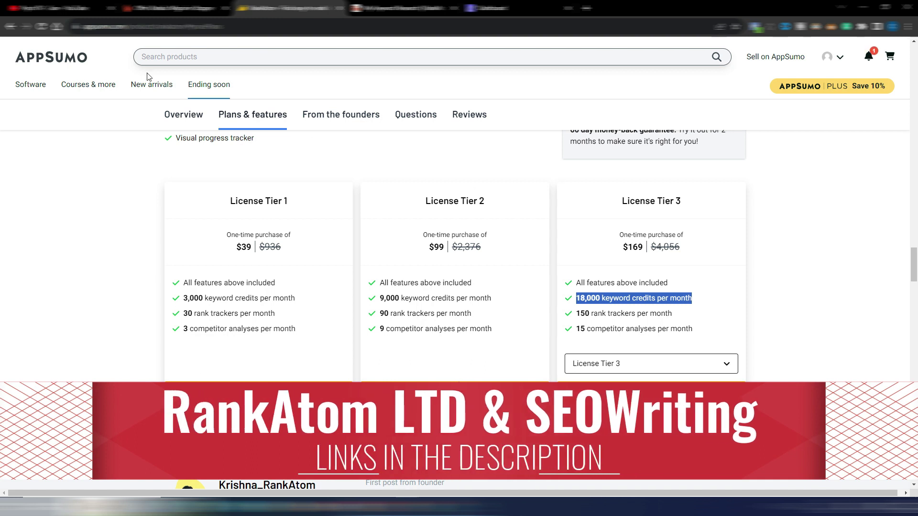
click(813, 295)
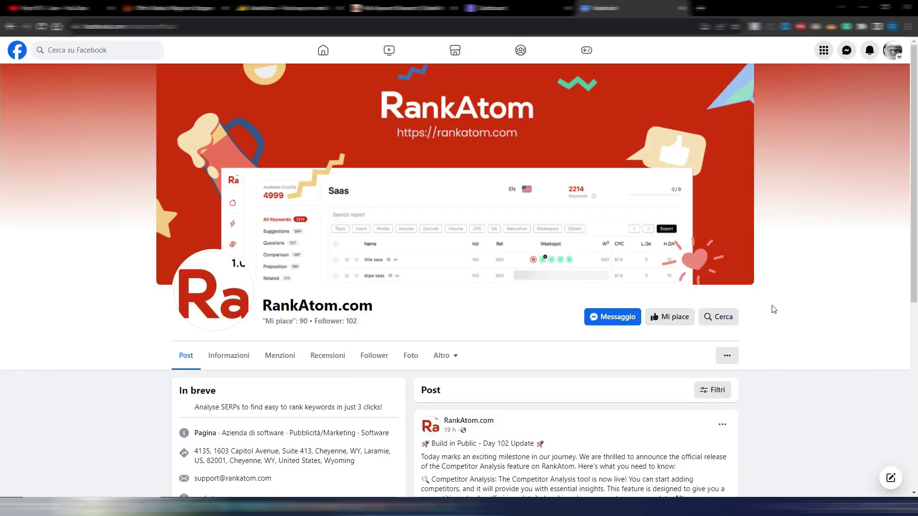
scroll(641, 272, down, 2)
scroll(641, 271, down, 4)
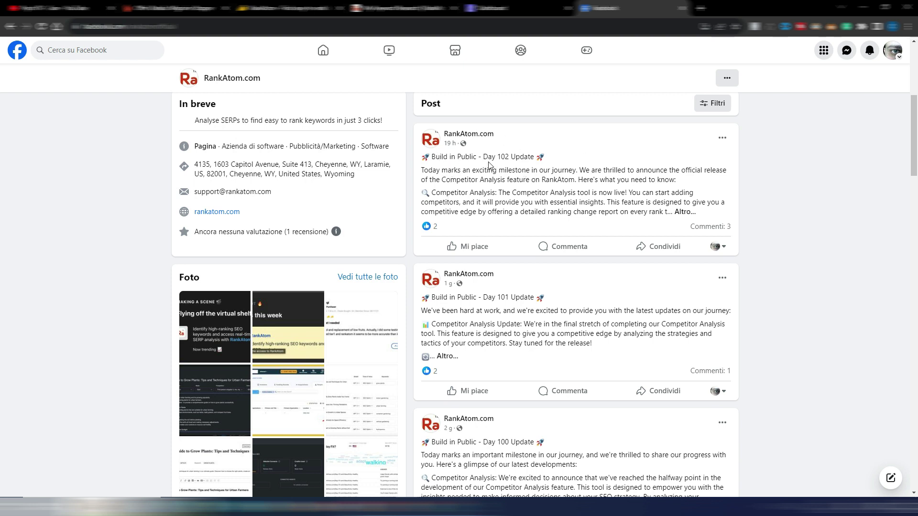
- Expand the Day 102 post and highlight its Competitor Analysis announcement
click(686, 212)
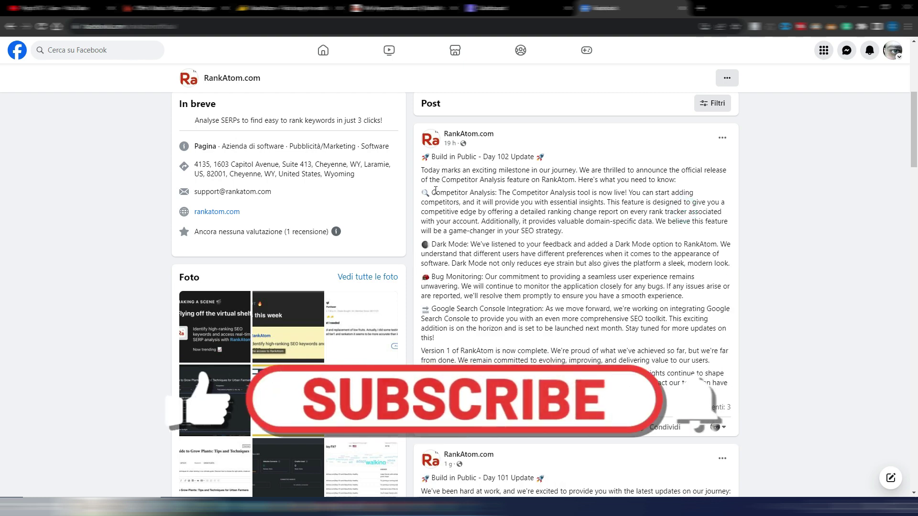
drag(436, 193, 626, 192)
- Open RankAtom's empty Competitor Analysis page, then return to the Facebook Day 102 post
click(387, 8)
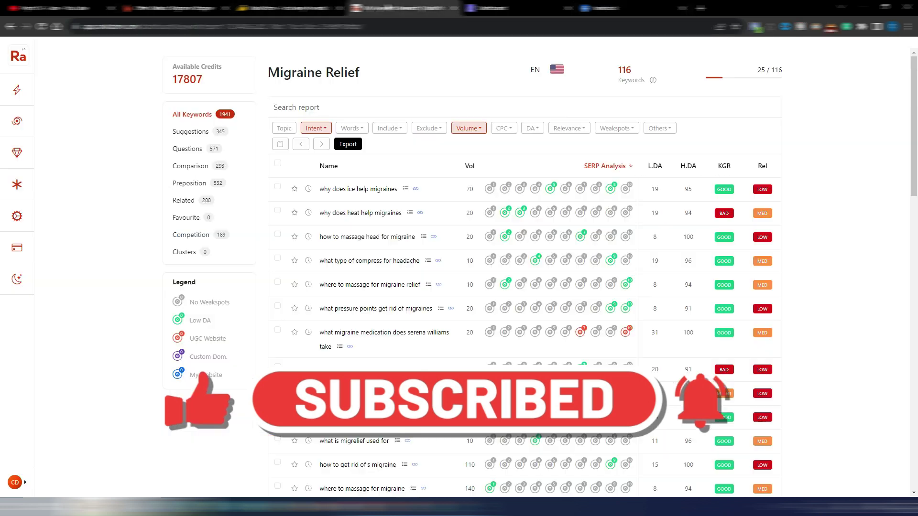
click(20, 186)
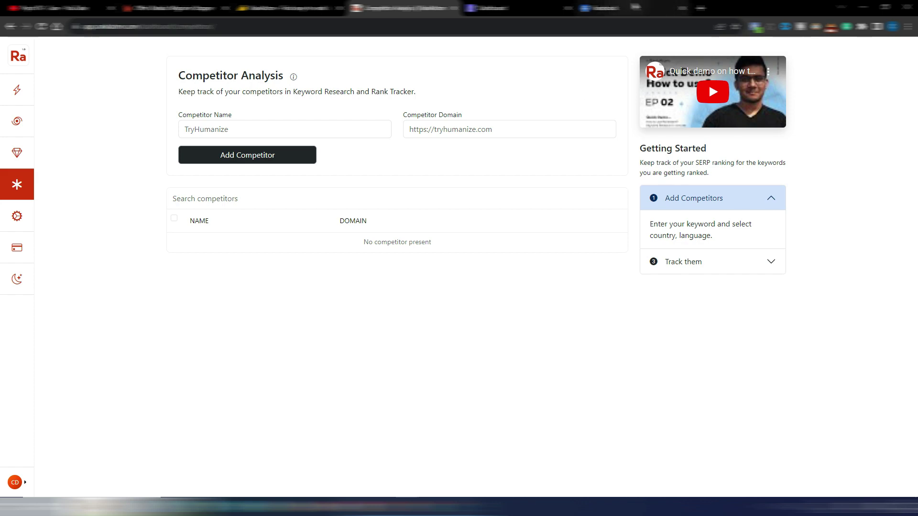
click(598, 8)
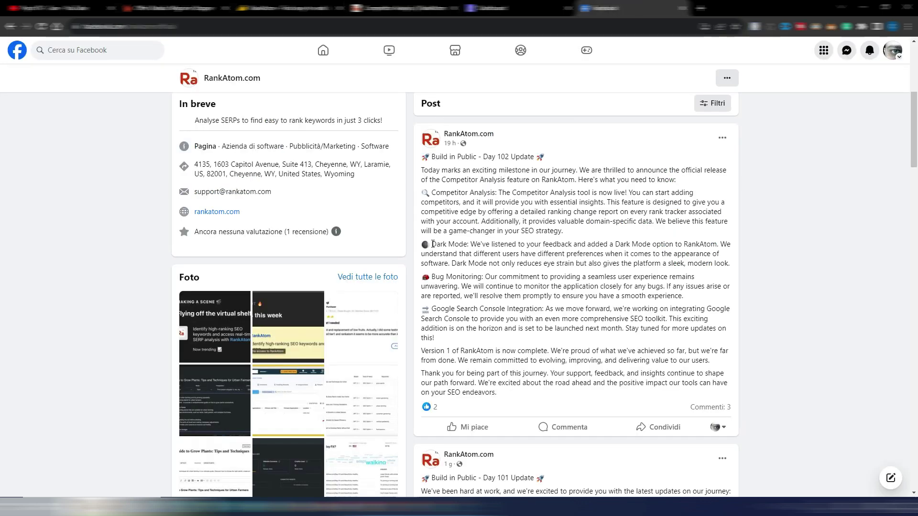
- Highlight the Dark Mode news, then switch RankAtom to dark theme and view Keyword Research settings
drag(432, 245, 450, 244)
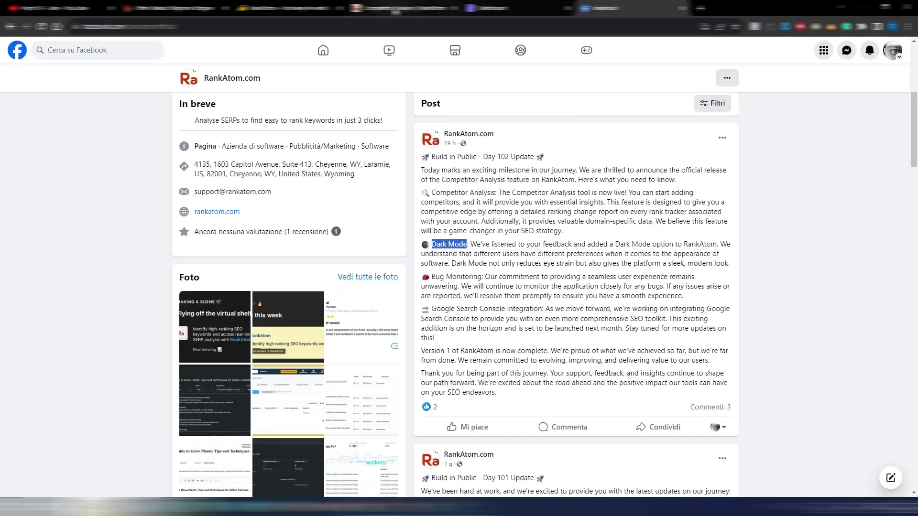
click(404, 8)
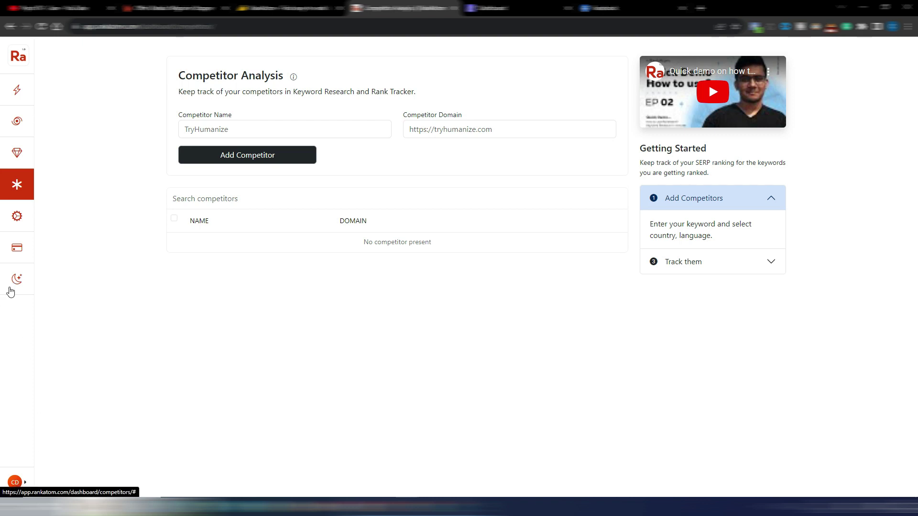
click(18, 280)
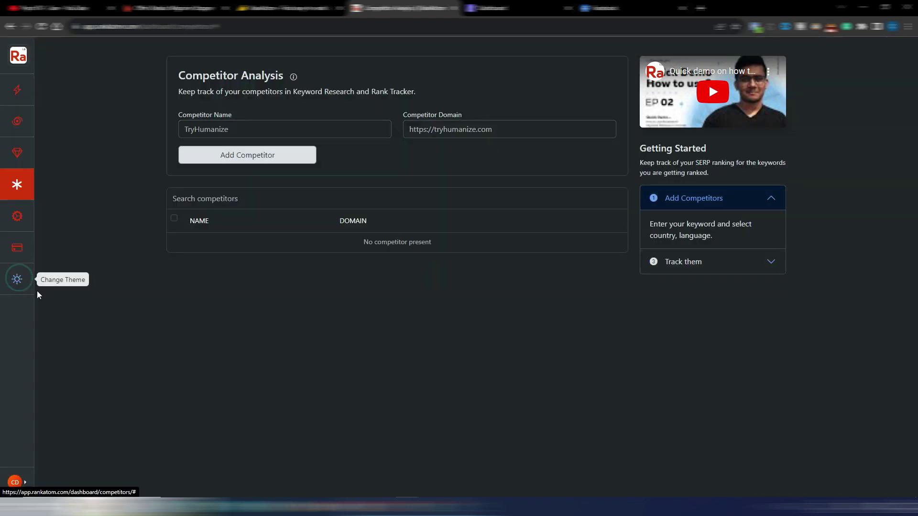
click(18, 89)
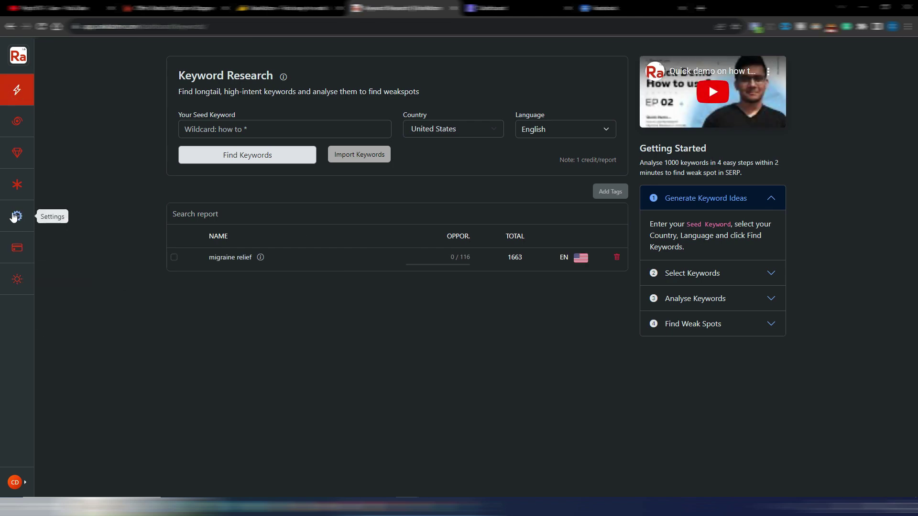
click(16, 217)
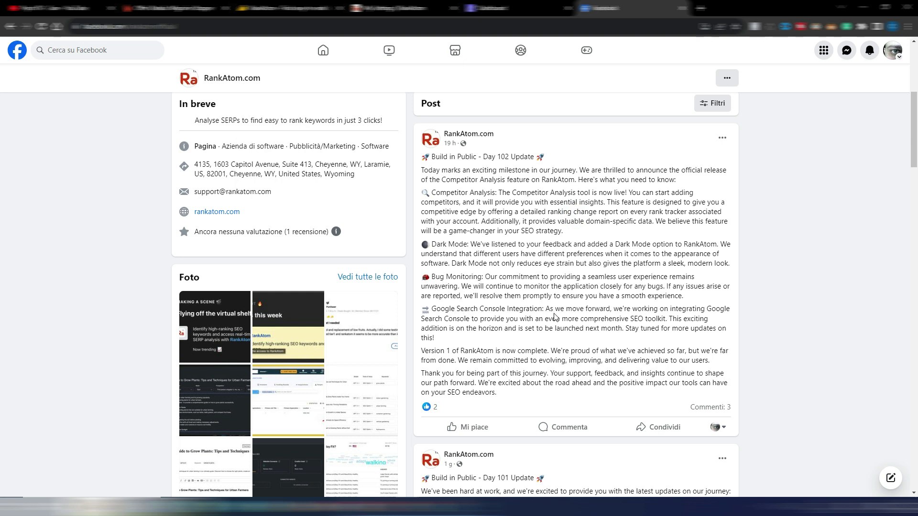
- Highlight the Google Search Console Integration item and expand the full Day 101 update
drag(432, 308, 544, 307)
scroll(608, 277, down, 3)
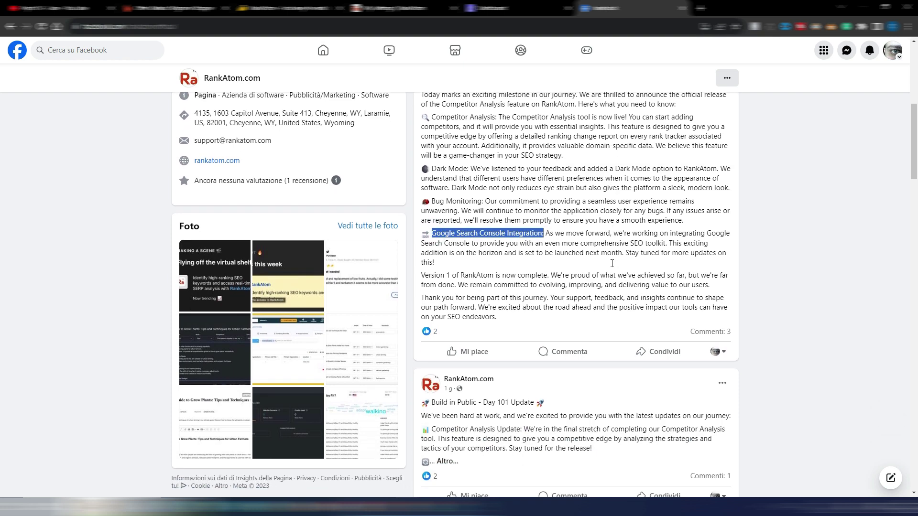
scroll(586, 197, down, 3)
click(447, 250)
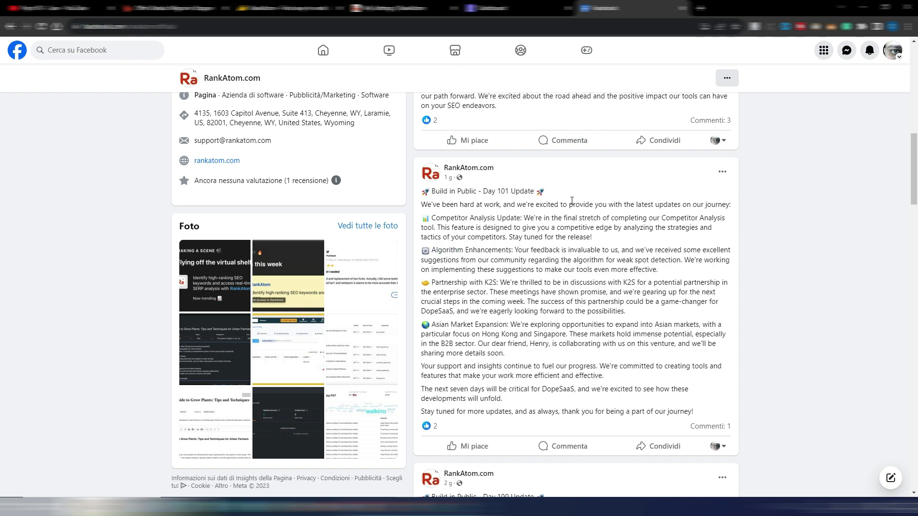
scroll(572, 201, down, 2)
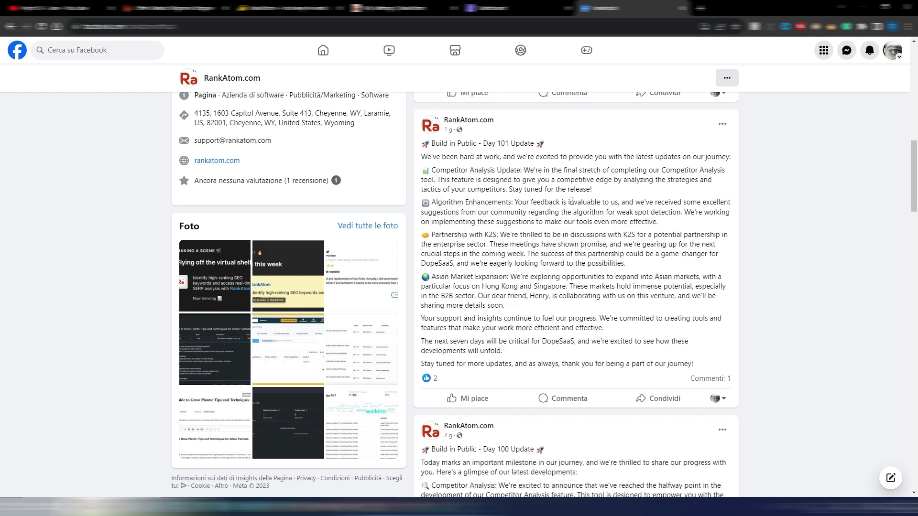
- Highlight Algorithm Enhancements and Partnership with K2S, then expand the full Day 100 update
drag(432, 154, 515, 153)
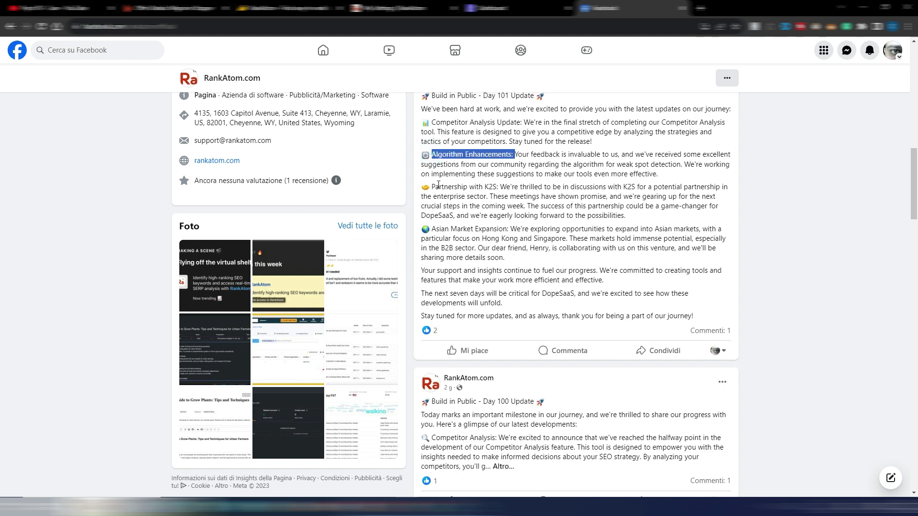
drag(434, 186, 496, 186)
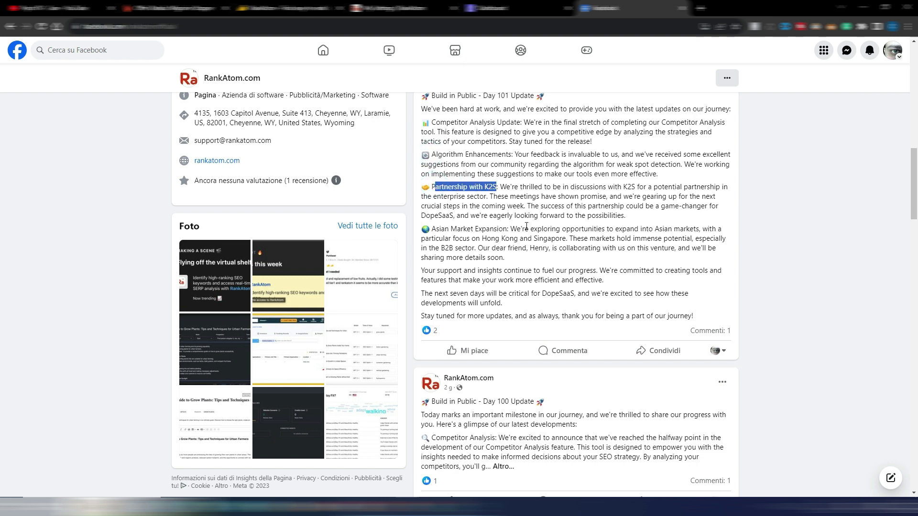
scroll(530, 227, down, 4)
click(494, 278)
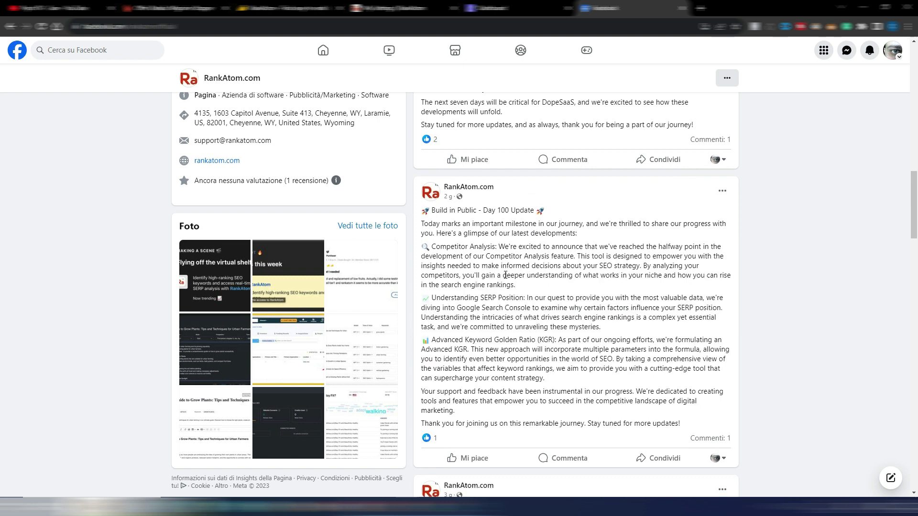
scroll(547, 231, down, 1)
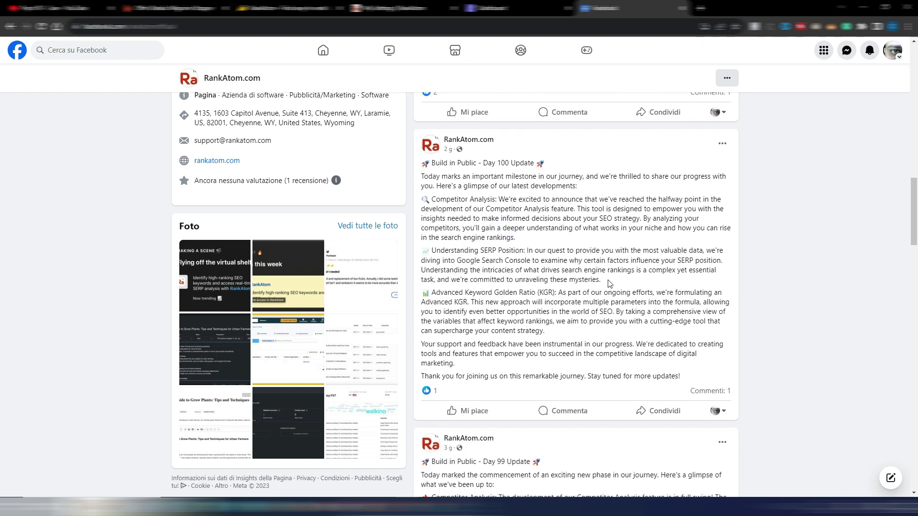
- Scroll back up the Facebook posts and return to the AppSumo RankAtom license tiers
scroll(514, 369, up, 15)
scroll(515, 369, up, 5)
scroll(515, 370, up, 2)
click(286, 8)
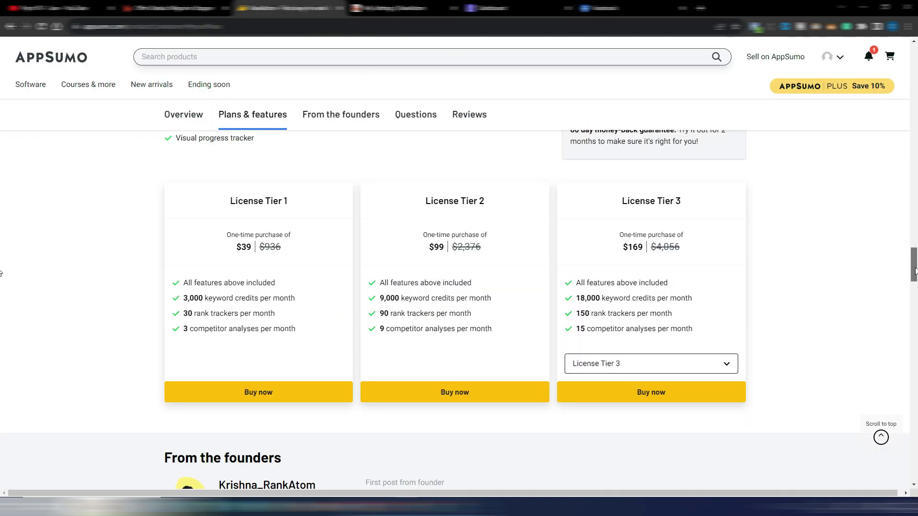
- Scroll to the top of the AppSumo RankAtom $39 deal, then switch to the SEOWriting.AI dashboard
drag(913, 284, 907, 92)
scroll(906, 92, up, 8)
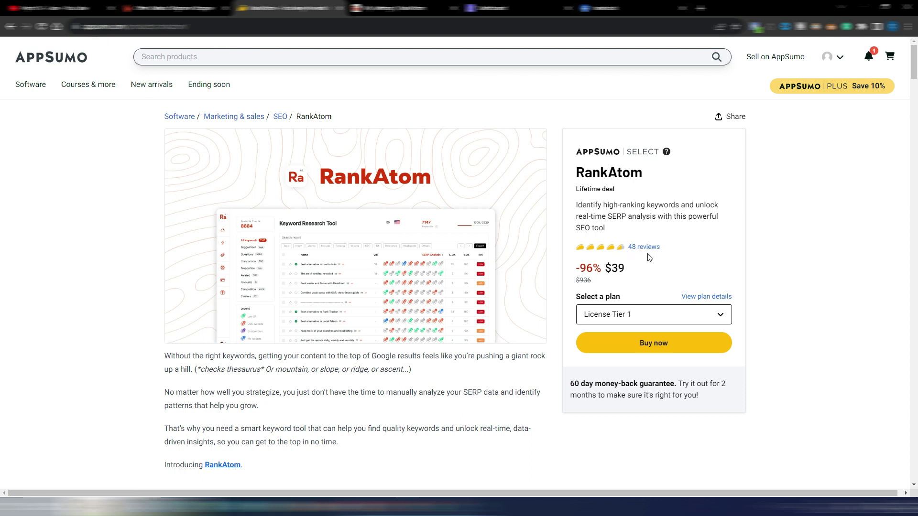
click(520, 9)
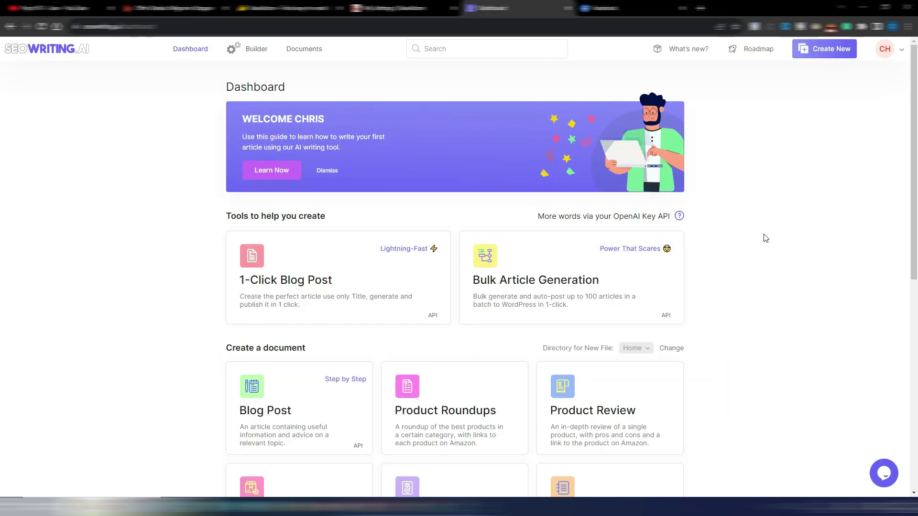
- Open the What's new log and highlight the Enhanced Connect to Web Feature notes
click(682, 51)
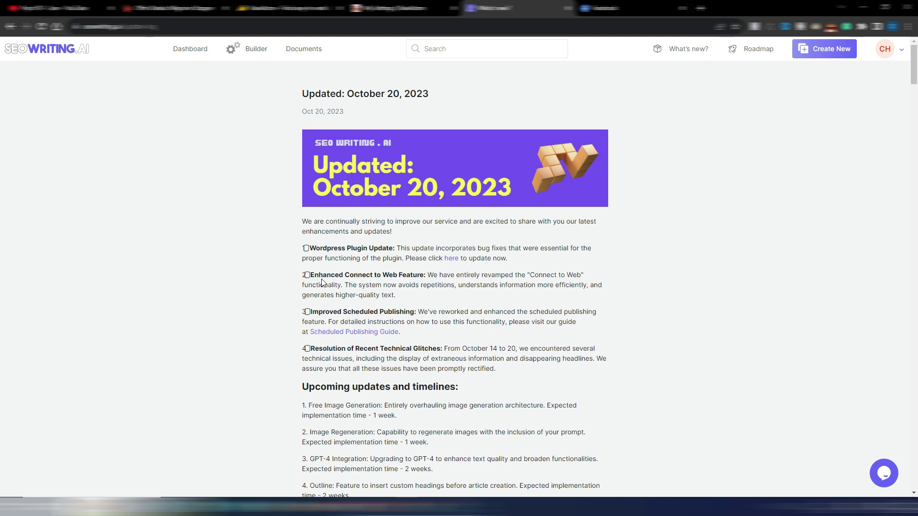
drag(330, 271, 421, 271)
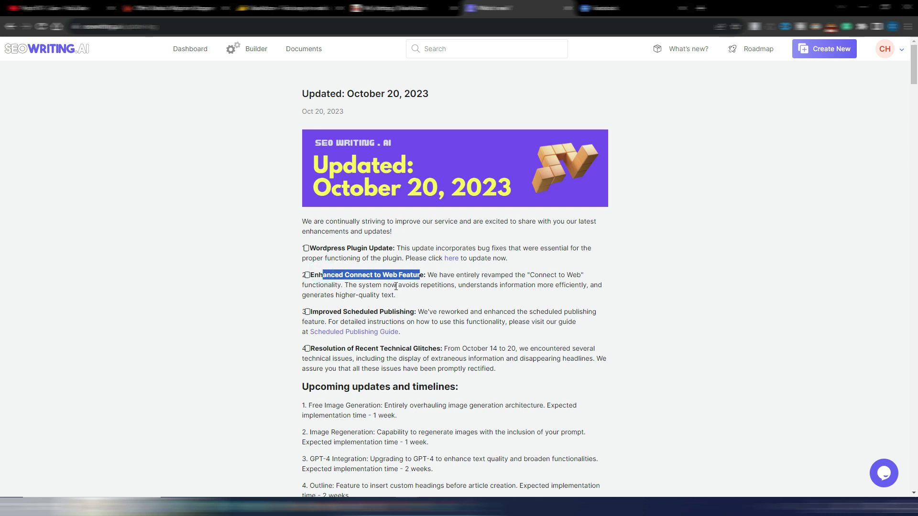
double_click(424, 284)
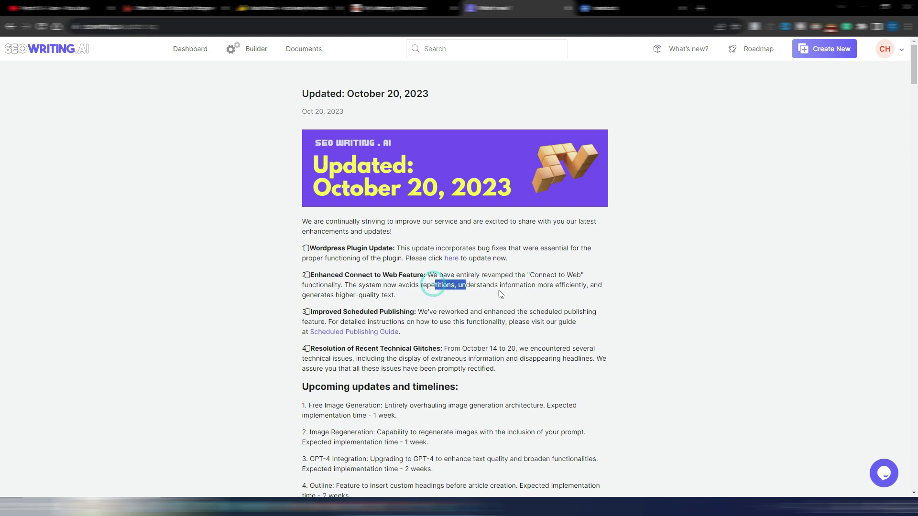
drag(458, 286, 589, 282)
triple_click(308, 296)
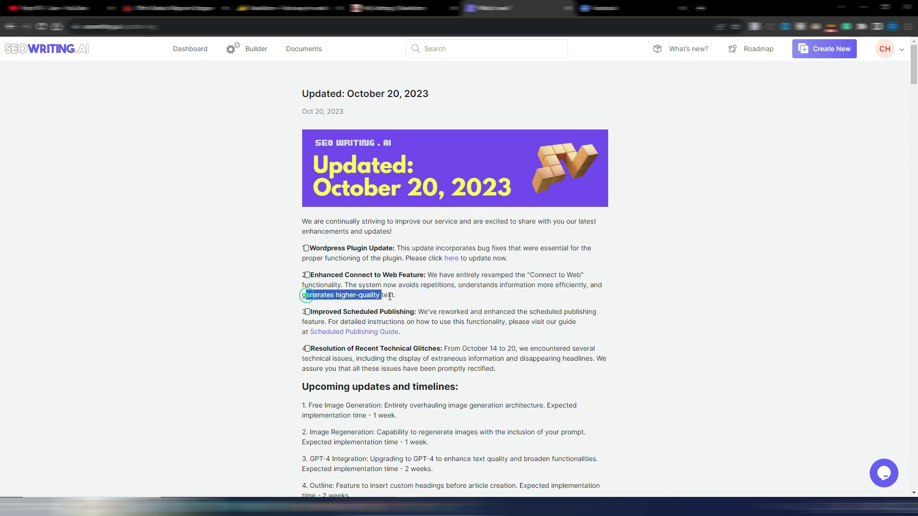
click(458, 292)
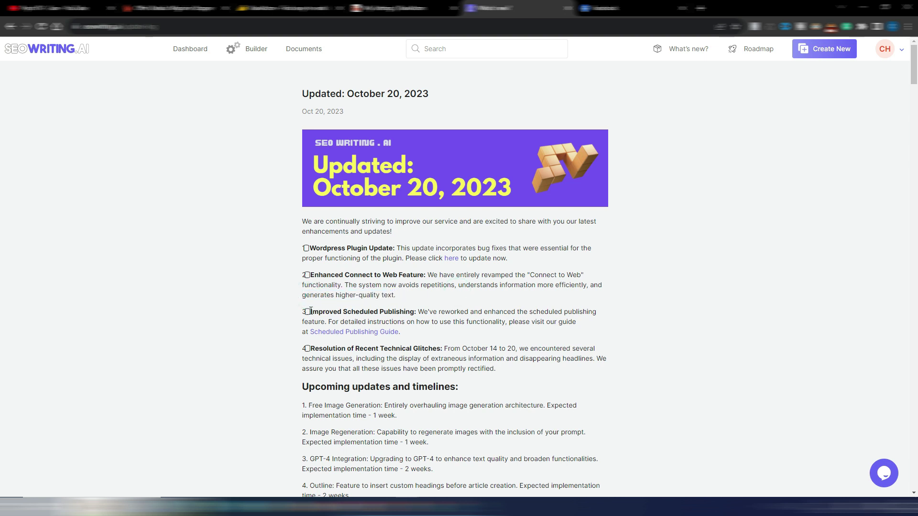
- Highlight the Improved Scheduled Publishing and Resolution of Recent Technical Glitches headings
drag(309, 311, 424, 311)
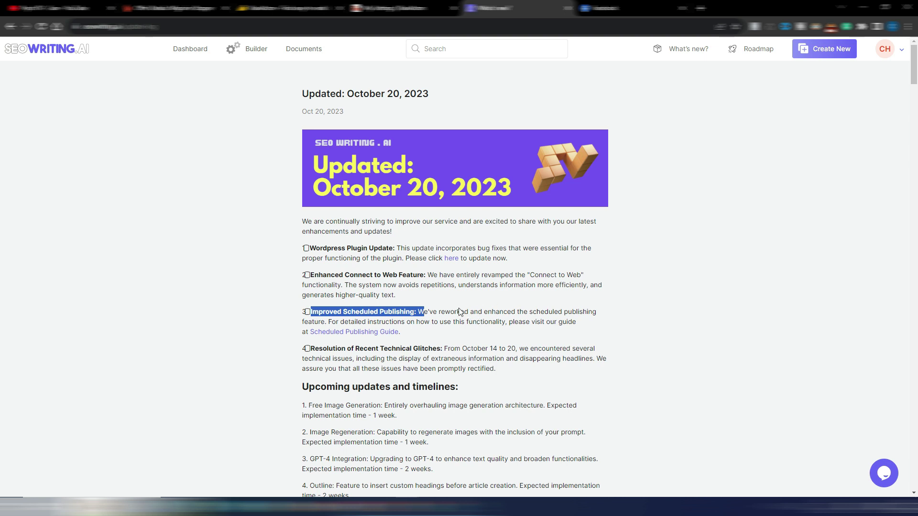
click(486, 310)
drag(318, 348, 442, 349)
click(619, 374)
scroll(605, 285, down, 2)
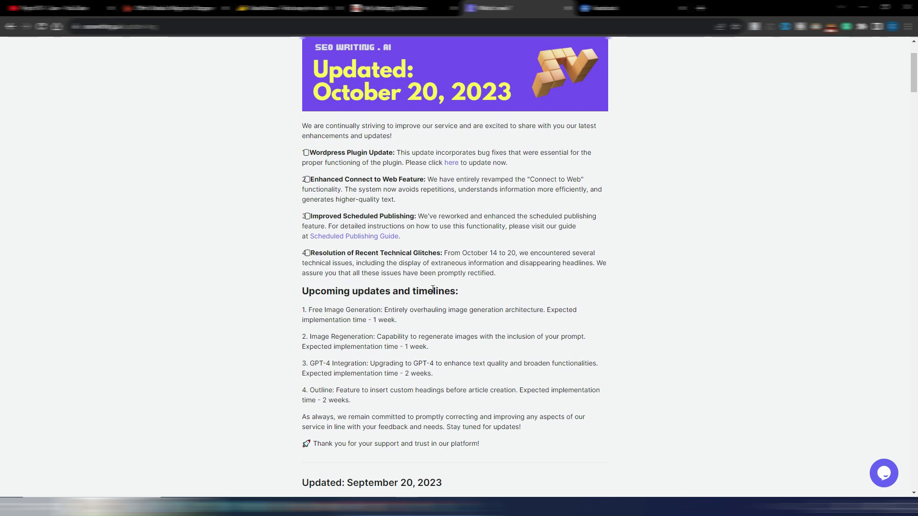
drag(309, 309, 382, 309)
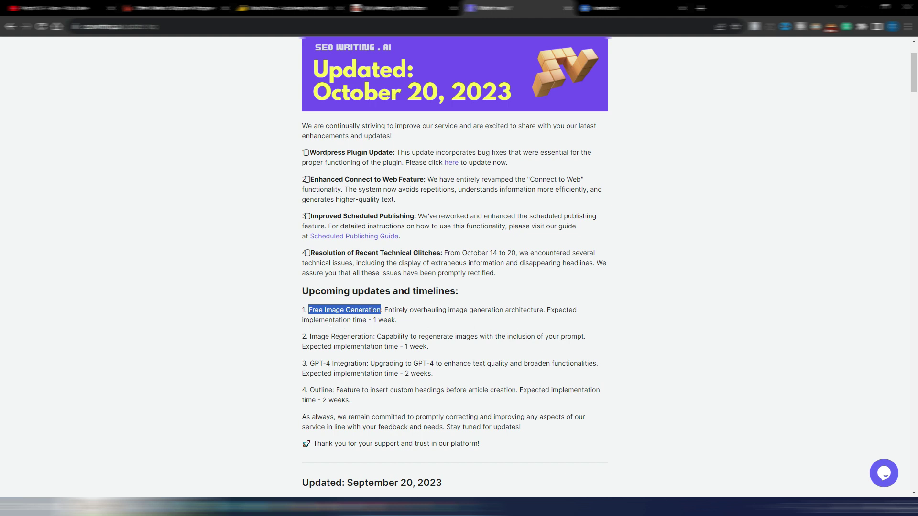
click(404, 317)
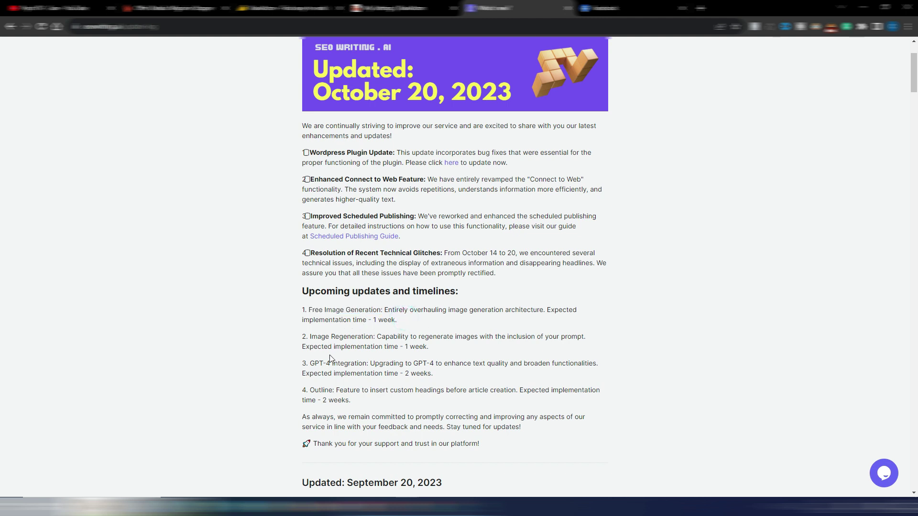
drag(321, 337, 388, 339)
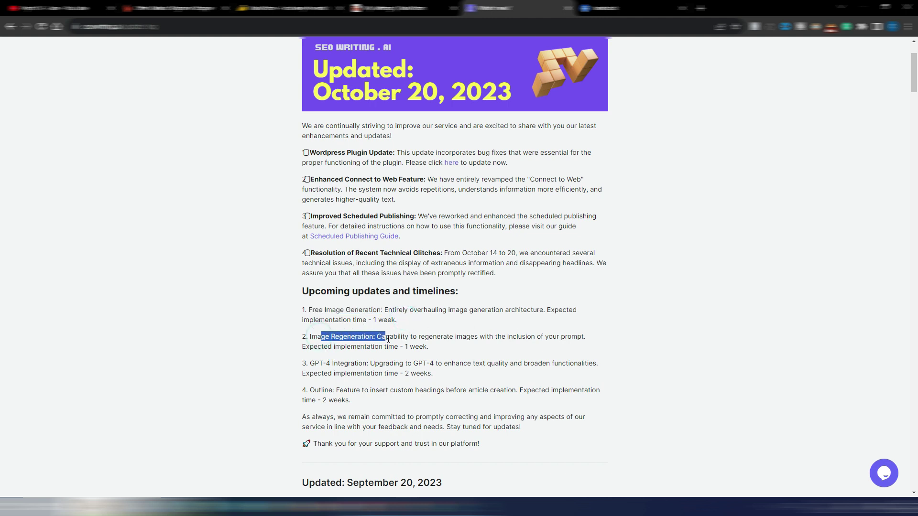
drag(310, 365, 376, 362)
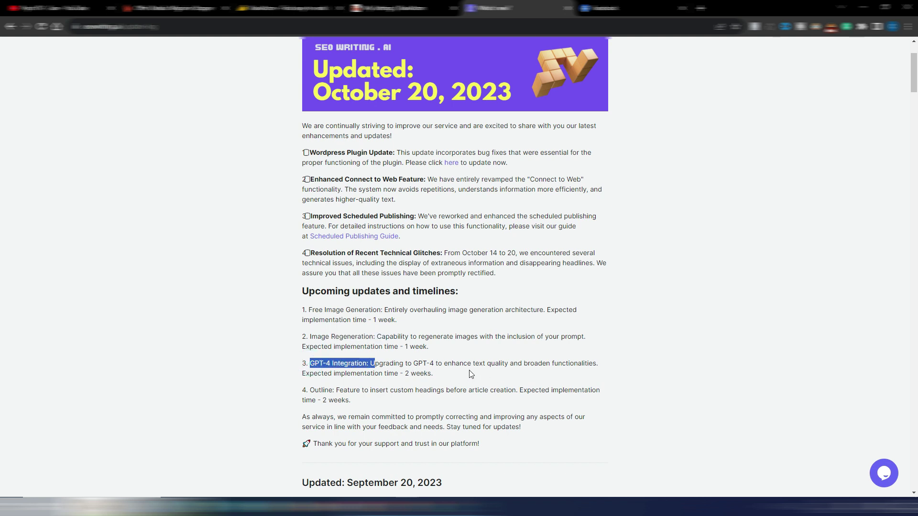
drag(336, 390, 521, 386)
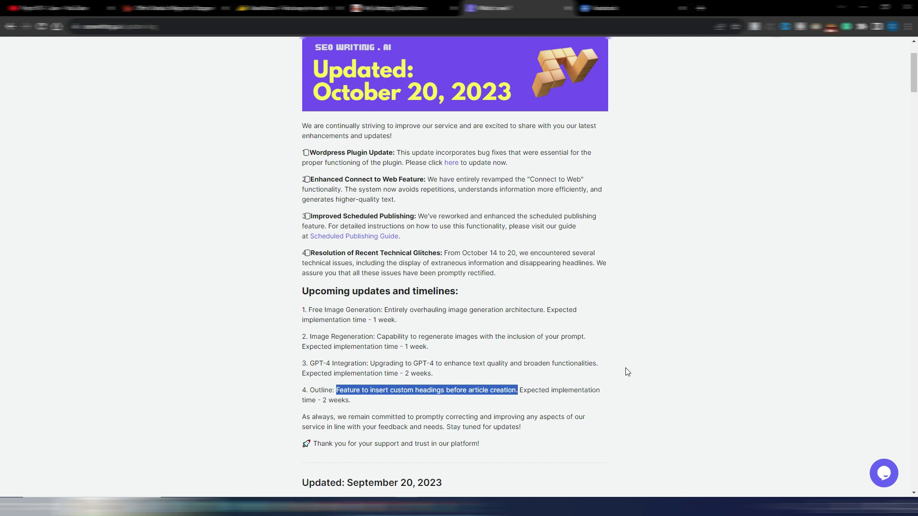
scroll(621, 365, up, 2)
click(600, 357)
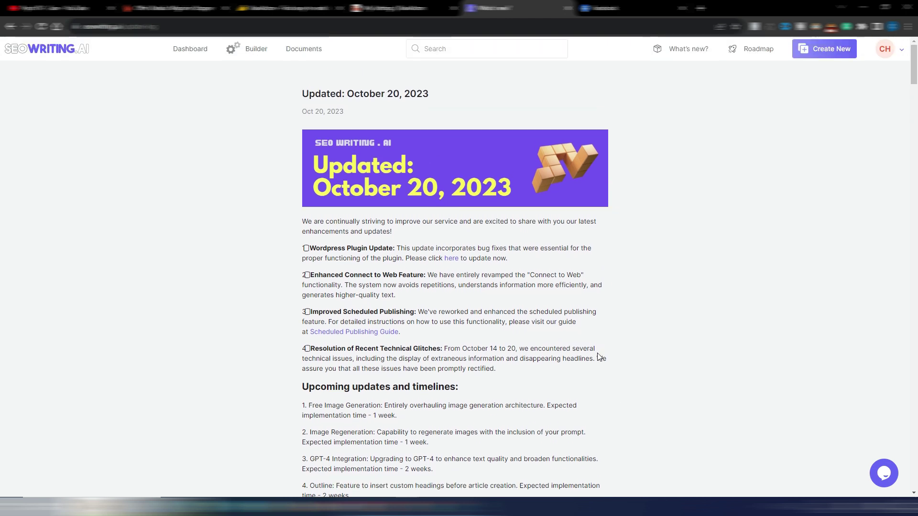
- Browse the SEOWriting Canny roadmap's Planned column, then go back to the update notes
click(755, 49)
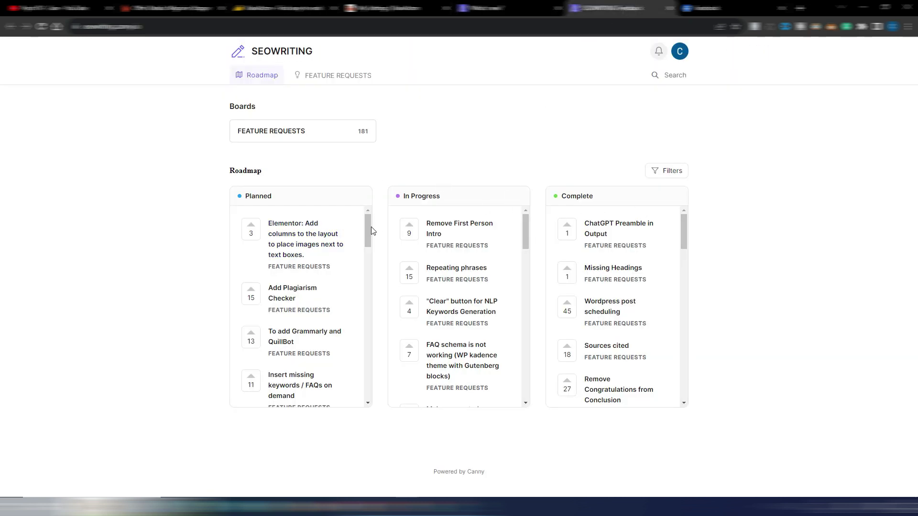
drag(369, 226, 370, 274)
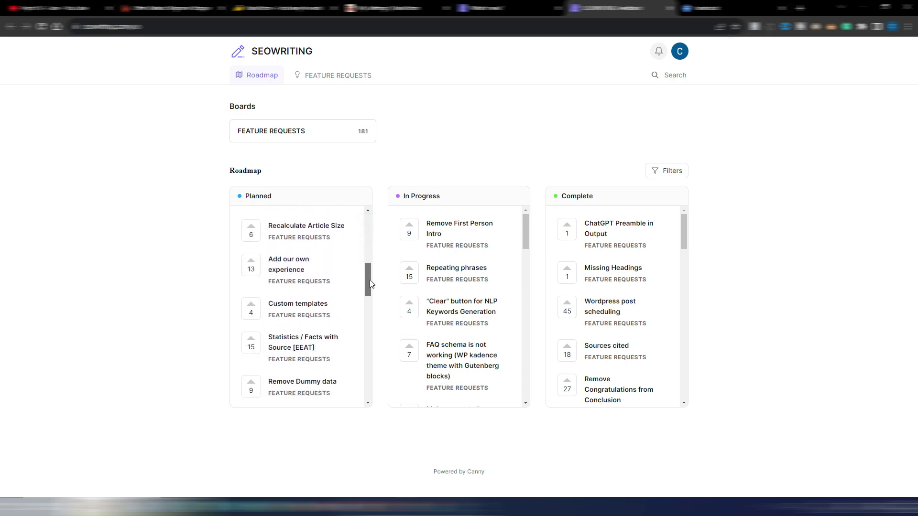
drag(370, 274, 389, 219)
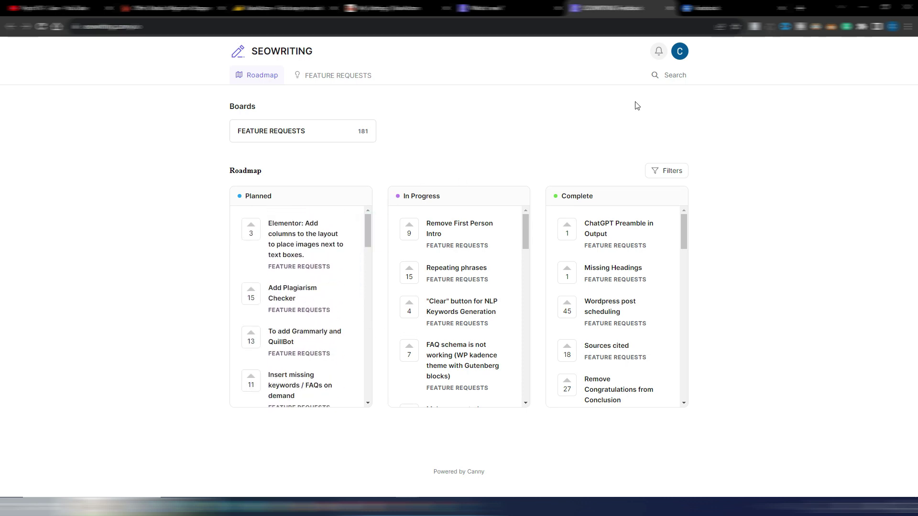
click(515, 9)
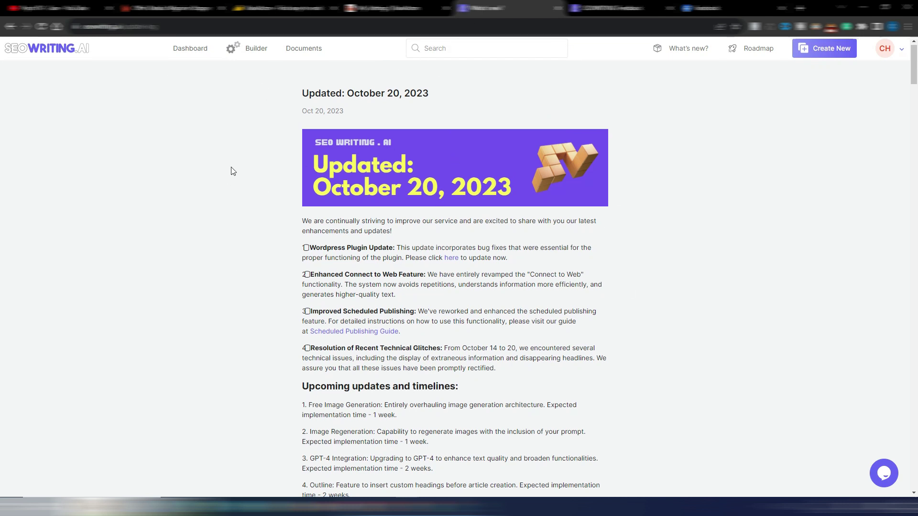
- Scroll the October 20 update notes, then go back to the SEOWriting.AI dashboard
scroll(233, 171, down, 1)
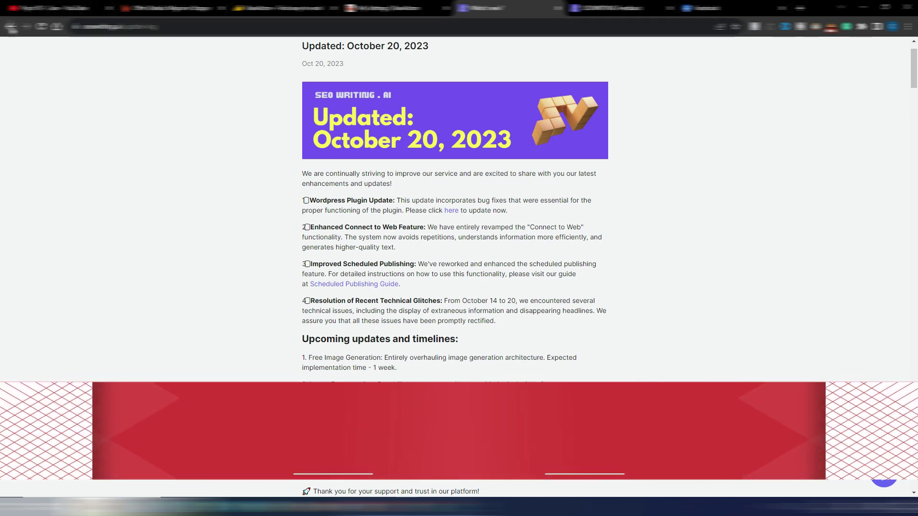
click(10, 26)
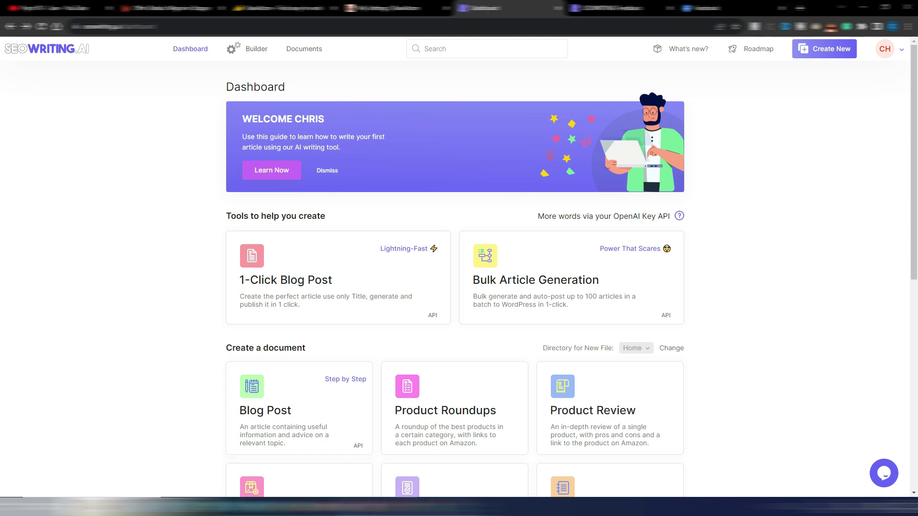
- Open the SEOWriting.AI home page pricing plans and show prices billed monthly
click(461, 436)
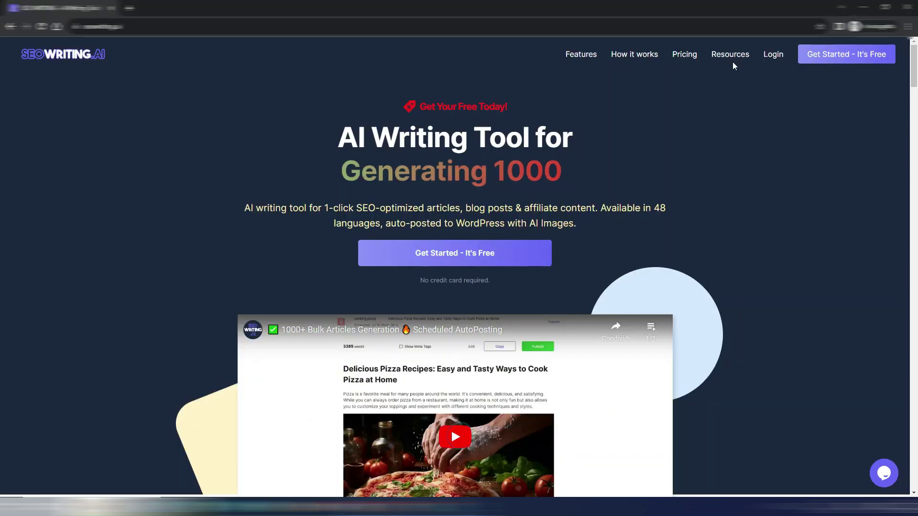
click(685, 54)
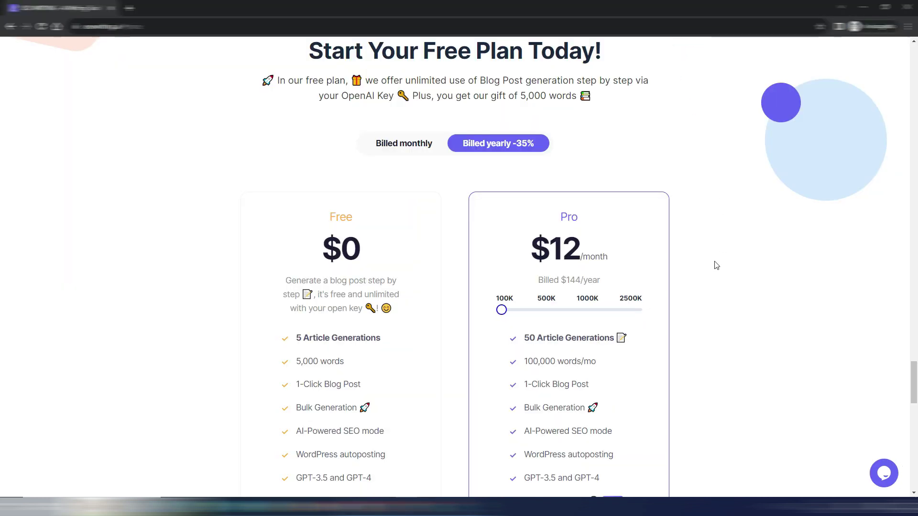
scroll(713, 260, down, 1)
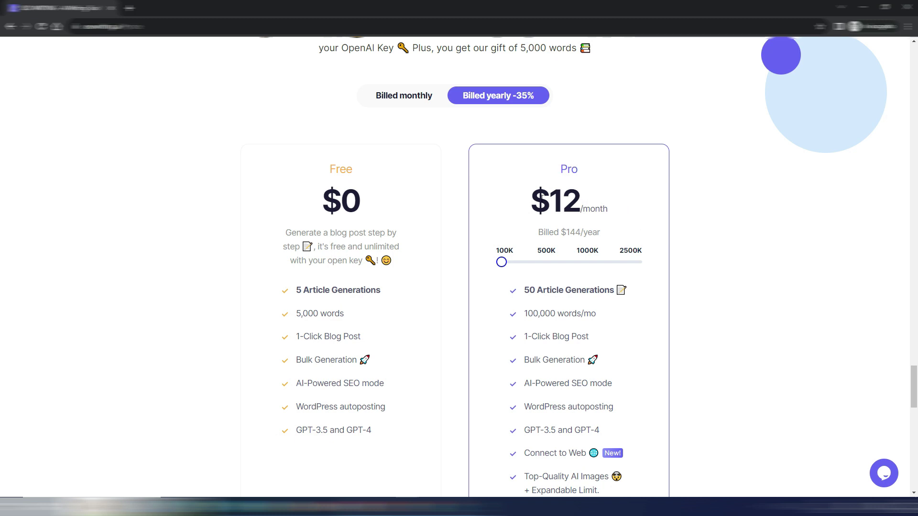
click(404, 99)
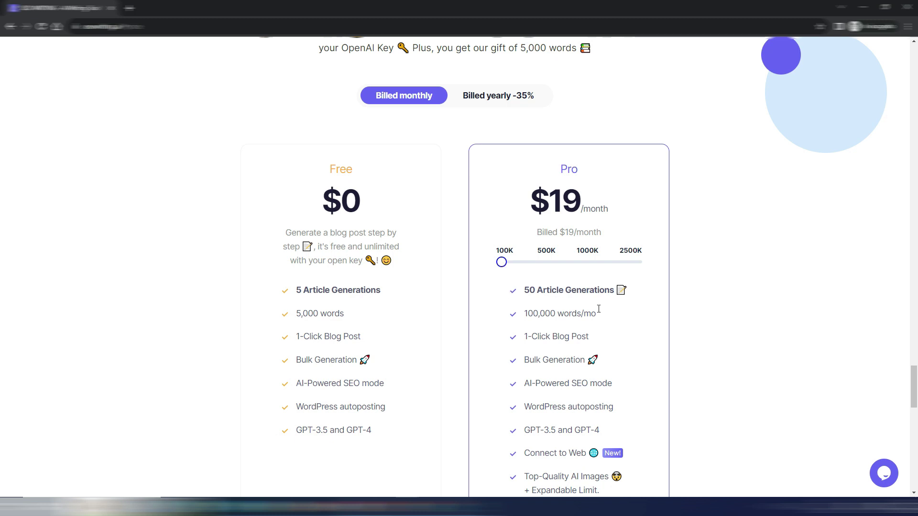
- Raise the Pro plan to the 500K-word tier and show yearly billing at $38/month
triple_click(648, 320)
click(650, 320)
drag(502, 263, 547, 262)
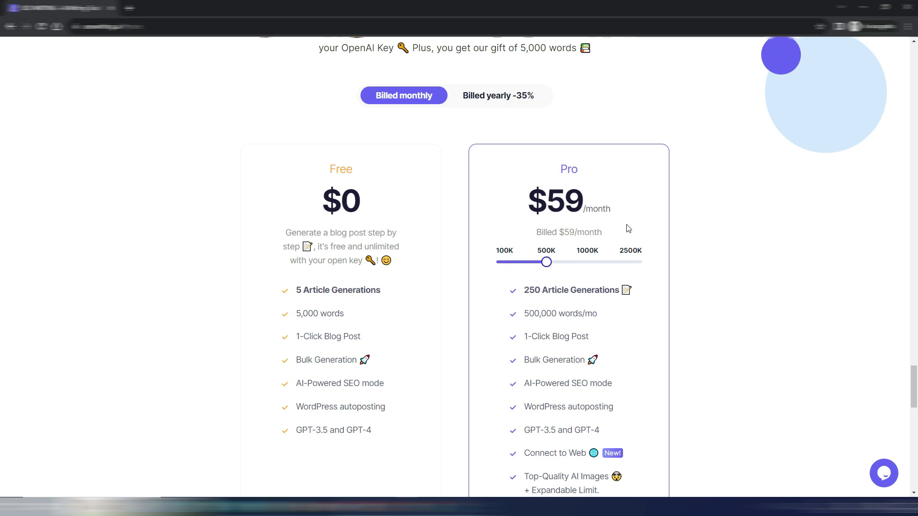
click(500, 97)
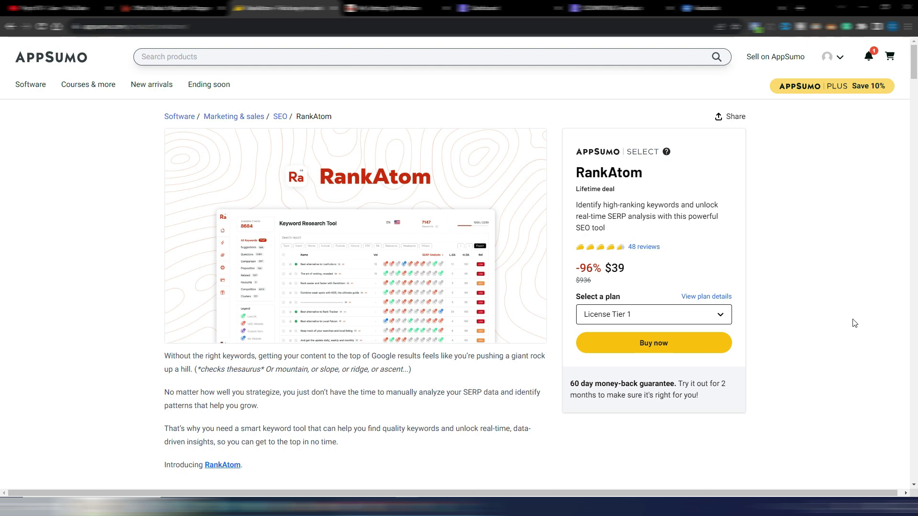
- Switch from AppSumo's RankAtom deal back to the SEOWriting.AI Dashboard tab
click(523, 9)
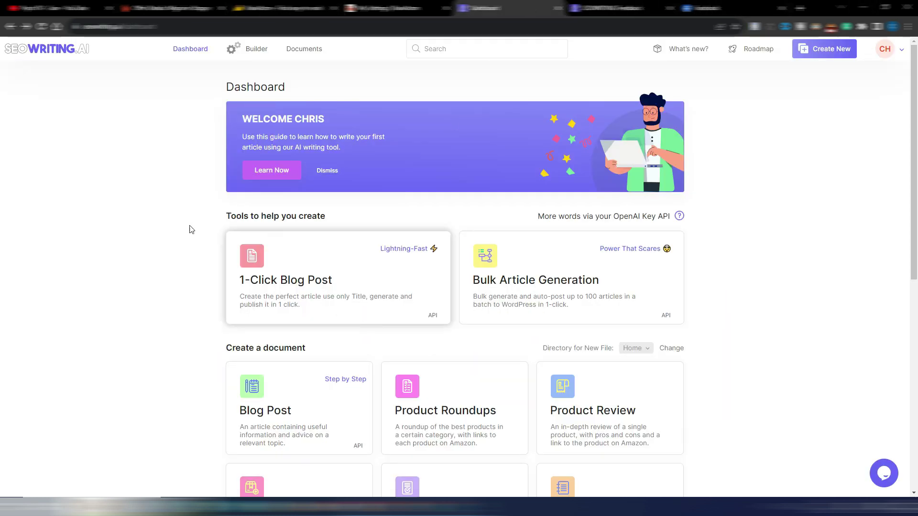